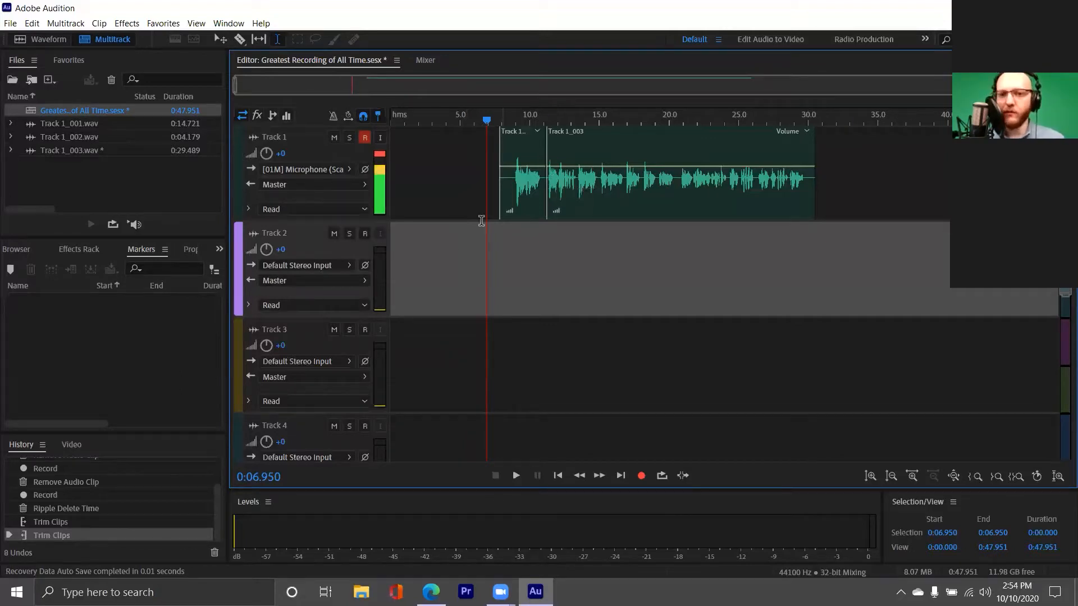
- Import the audio file [FREE] Hip Hop Beat from the TRINI3 (E:) drive into the session's files
click(10, 25)
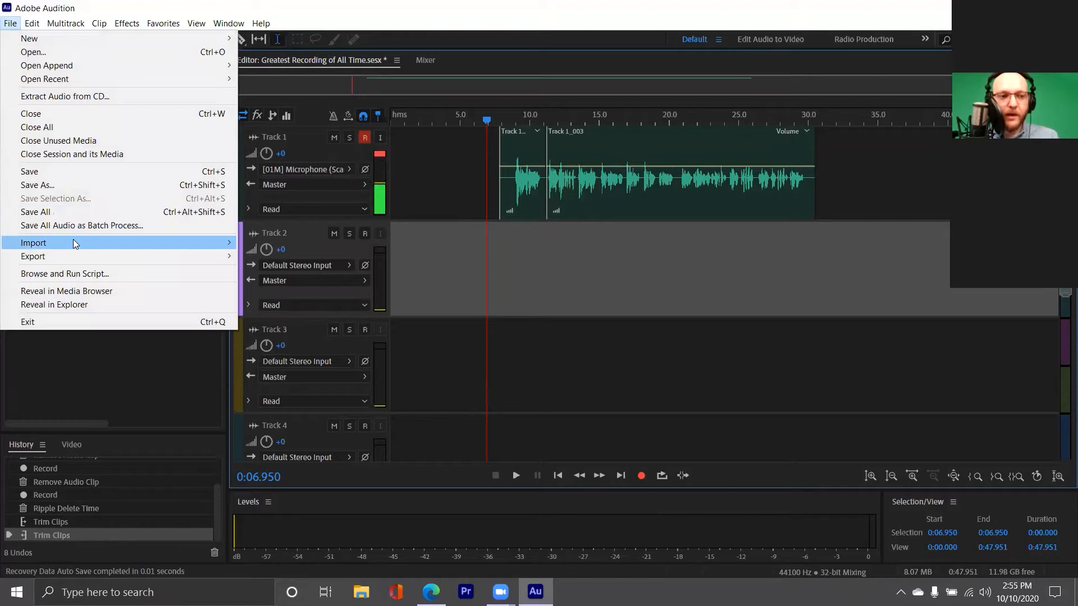
mouse_move(75, 243)
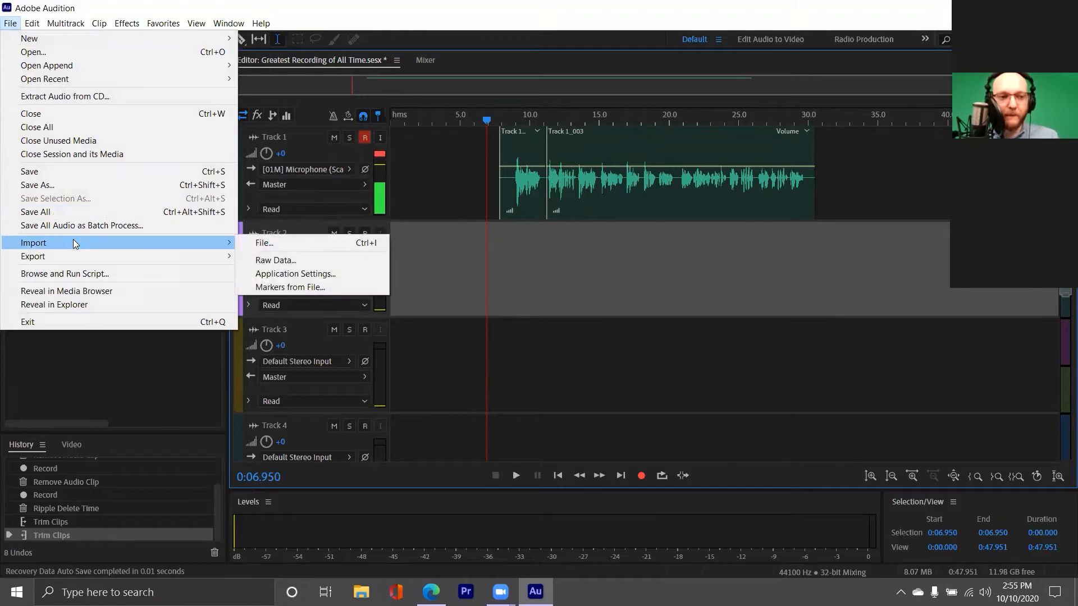
click(324, 247)
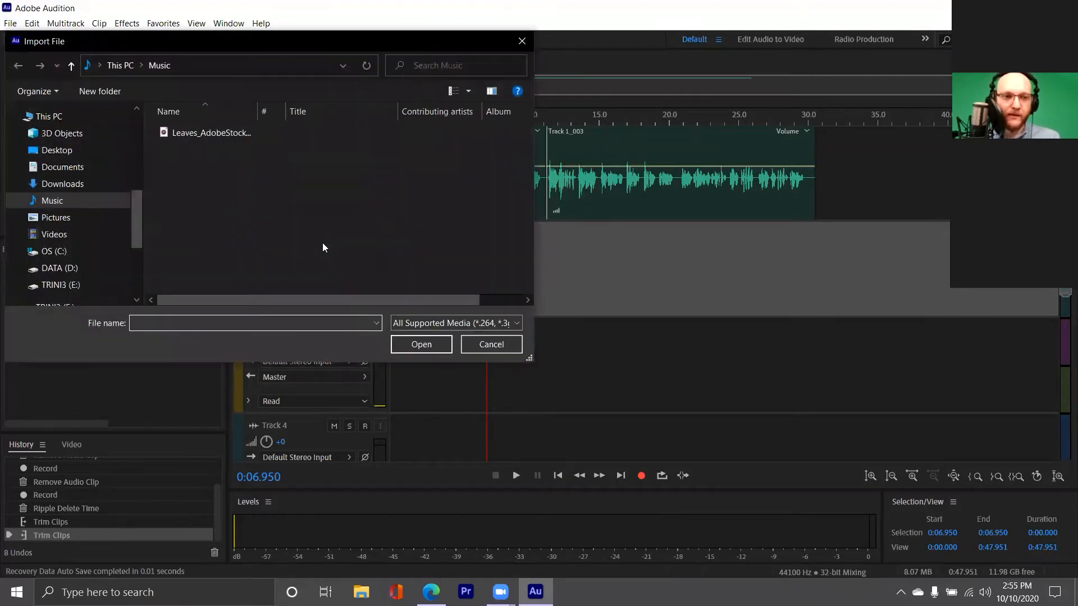
scroll(137, 213, down, 2)
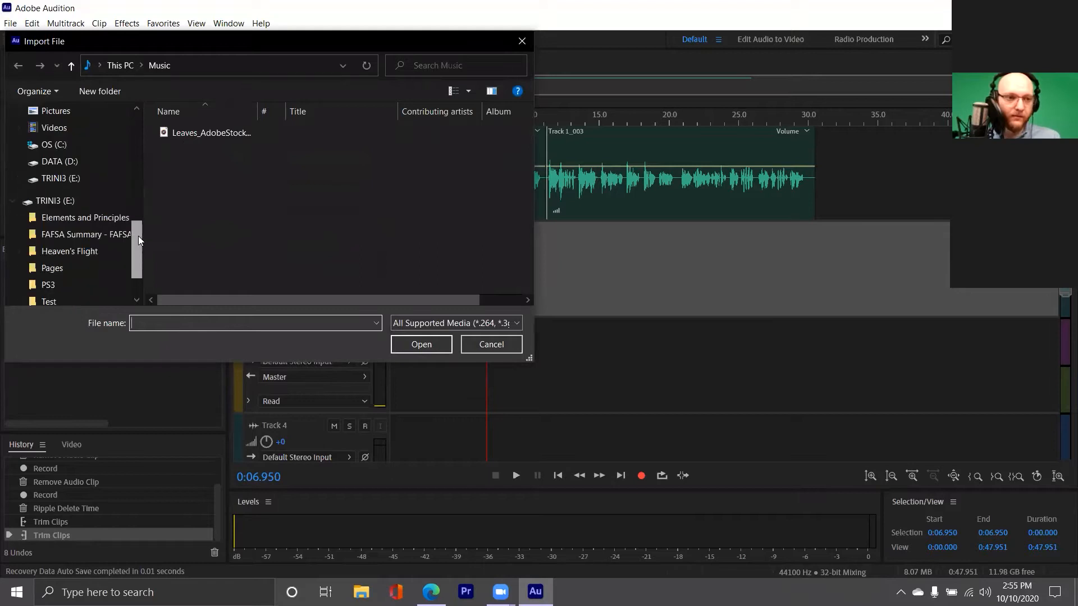
click(77, 181)
click(237, 239)
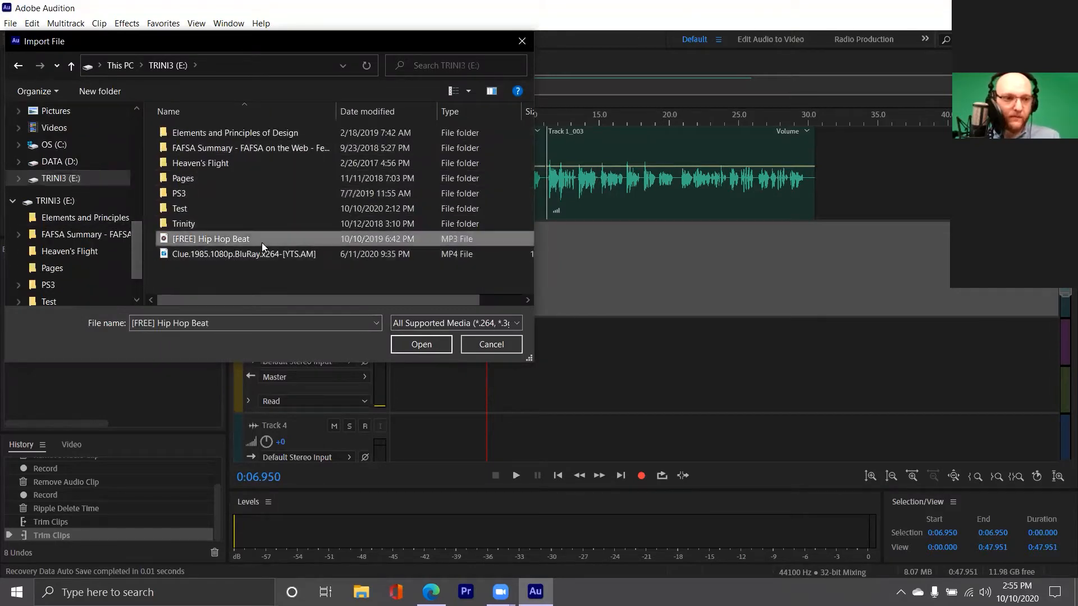
click(399, 344)
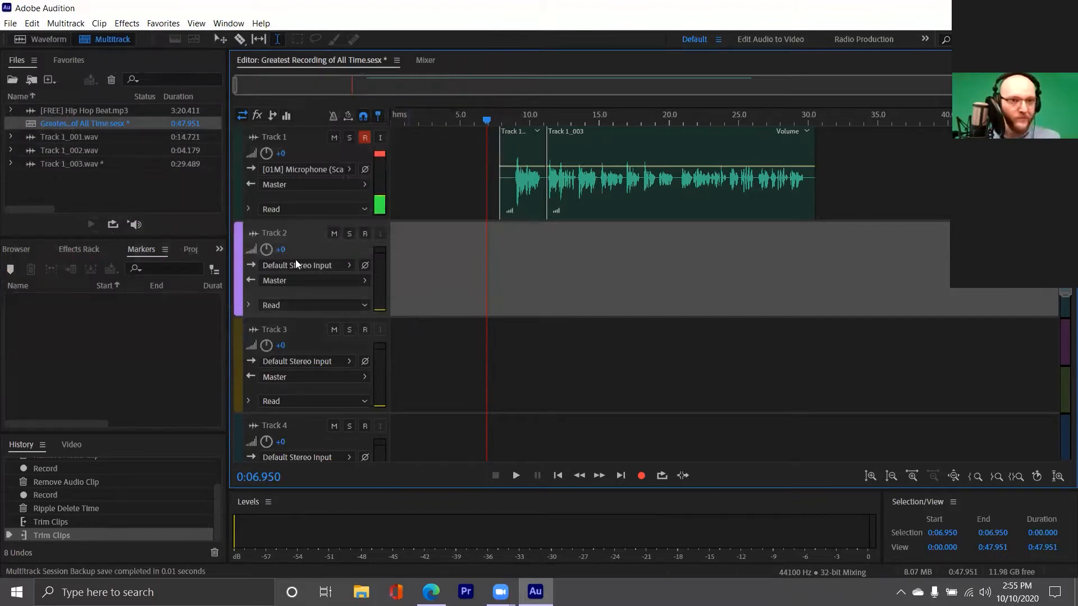
- Place the [FREE] Hip Hop Beat file on Track 2, starting at about 0:01.5
click(85, 111)
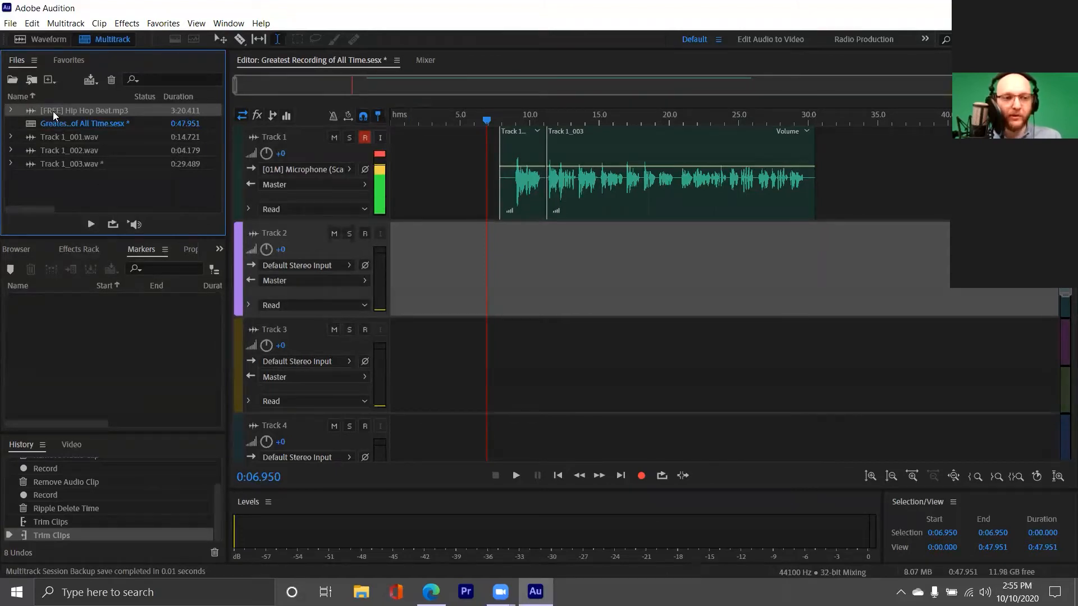
drag(54, 111, 412, 254)
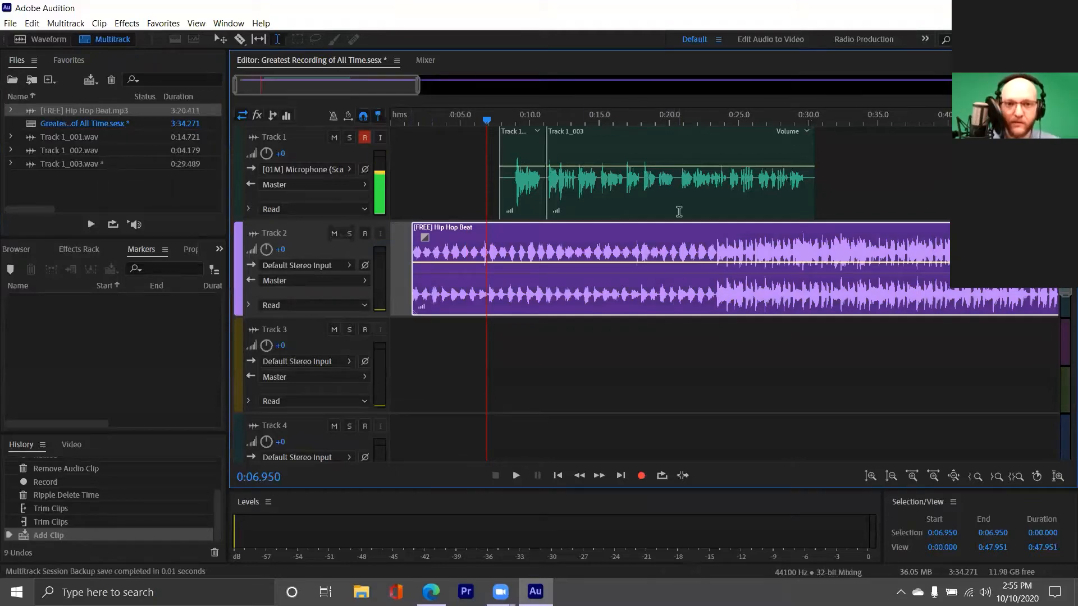
scroll(505, 280, down, 3)
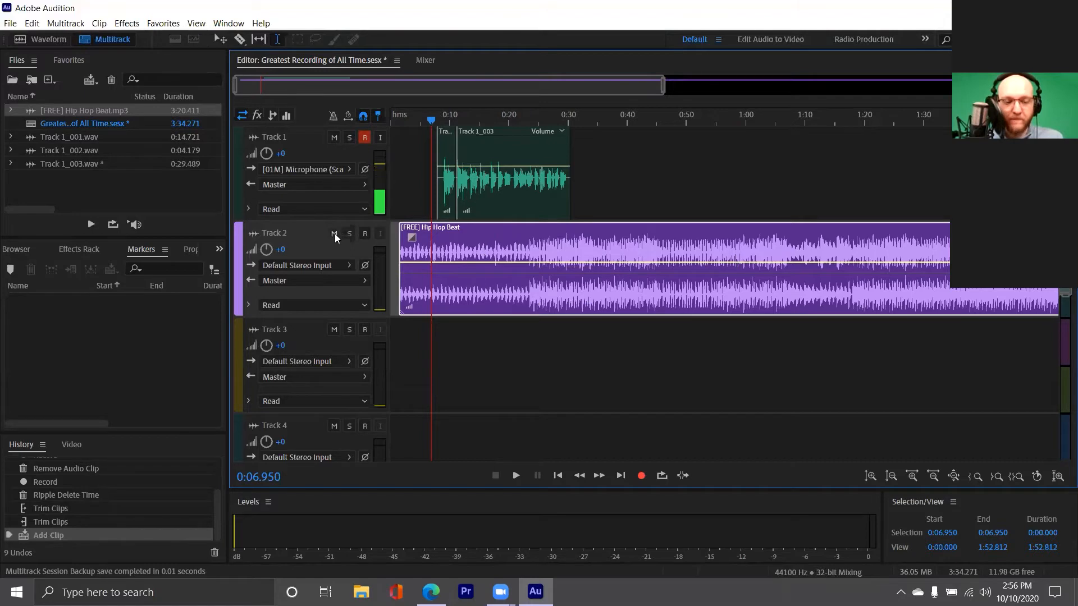
- Switch record arm and mute on Track 2 on and off again, one after the other
click(365, 233)
click(365, 234)
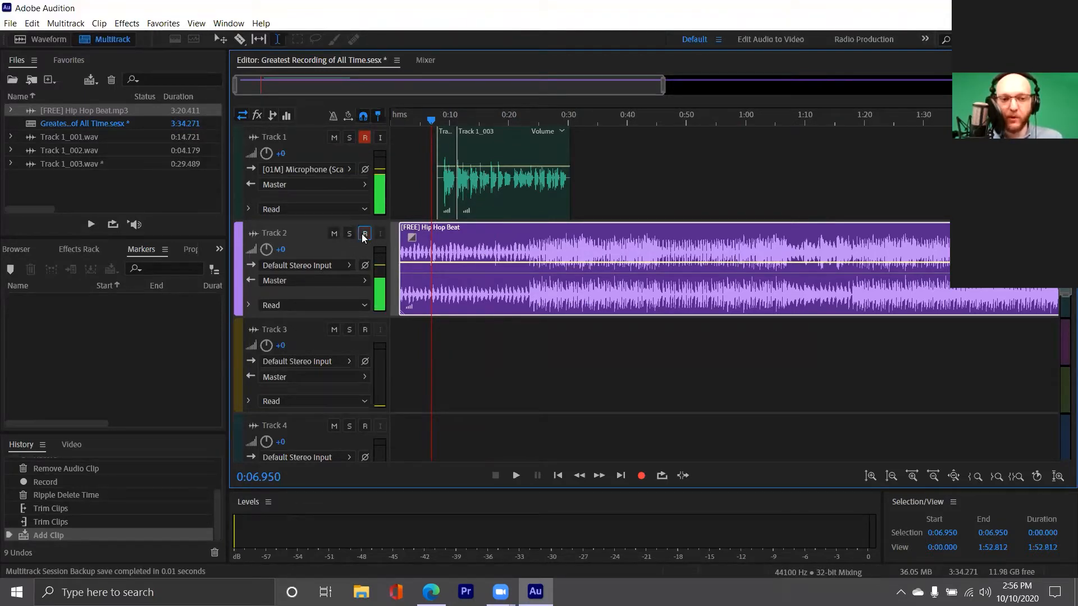
click(332, 234)
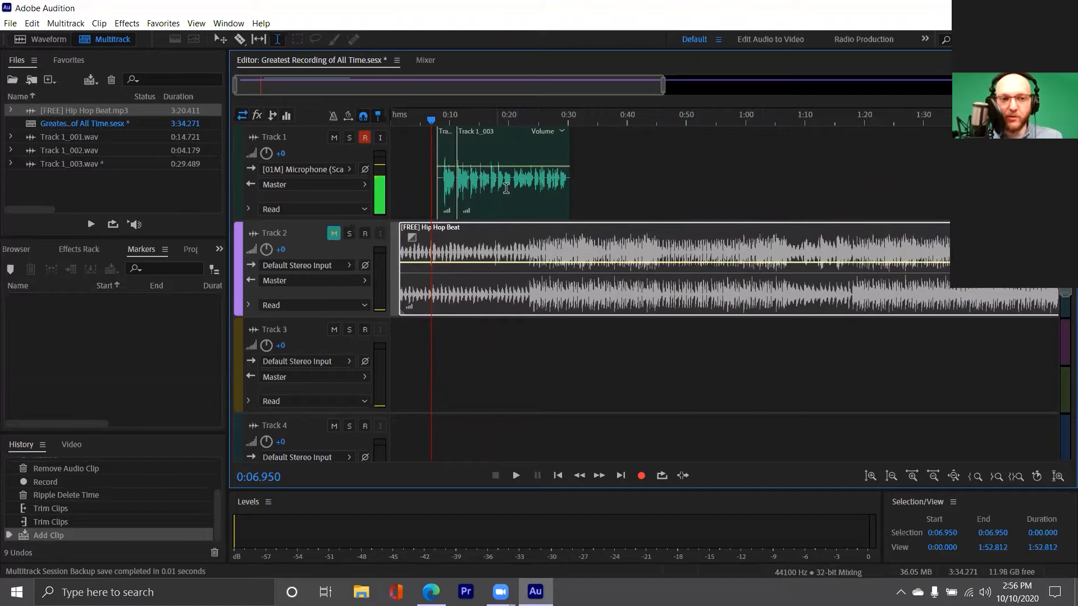
click(335, 235)
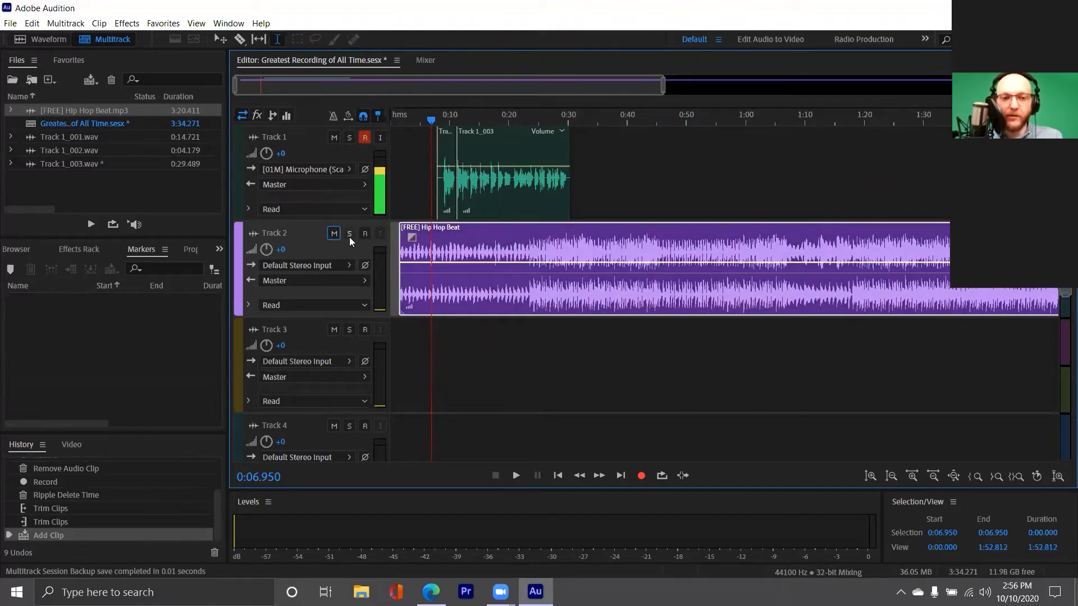
- Solo Track 2 and add a marker at 0:01.511, where the beat clip starts
click(349, 237)
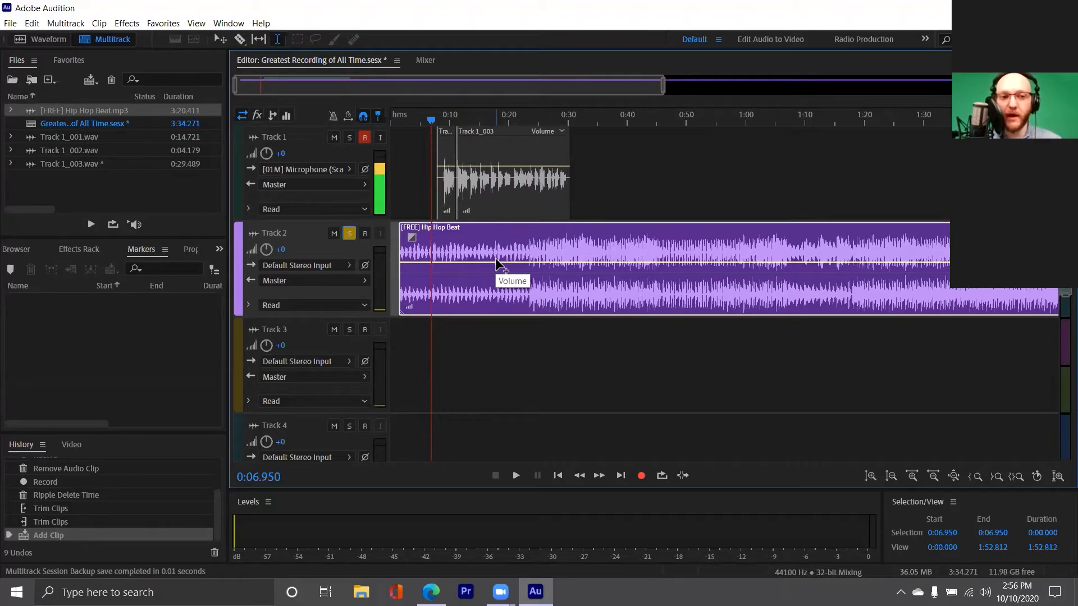
click(395, 250)
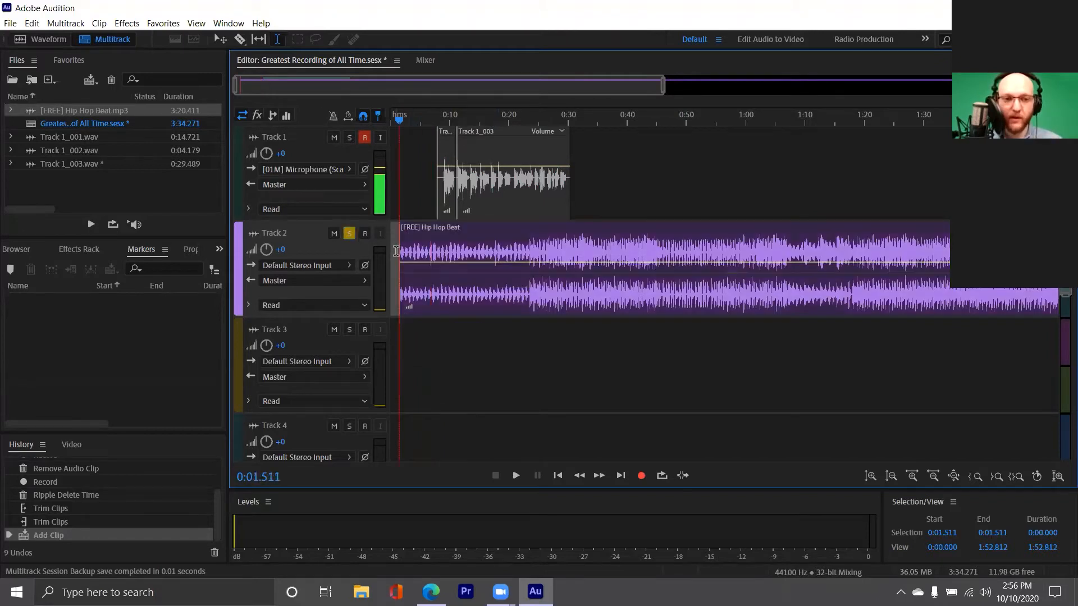
key(m)
- Play the soloed beat, lower Track 2's volume to -18.9 dB, and stop playback
key(space)
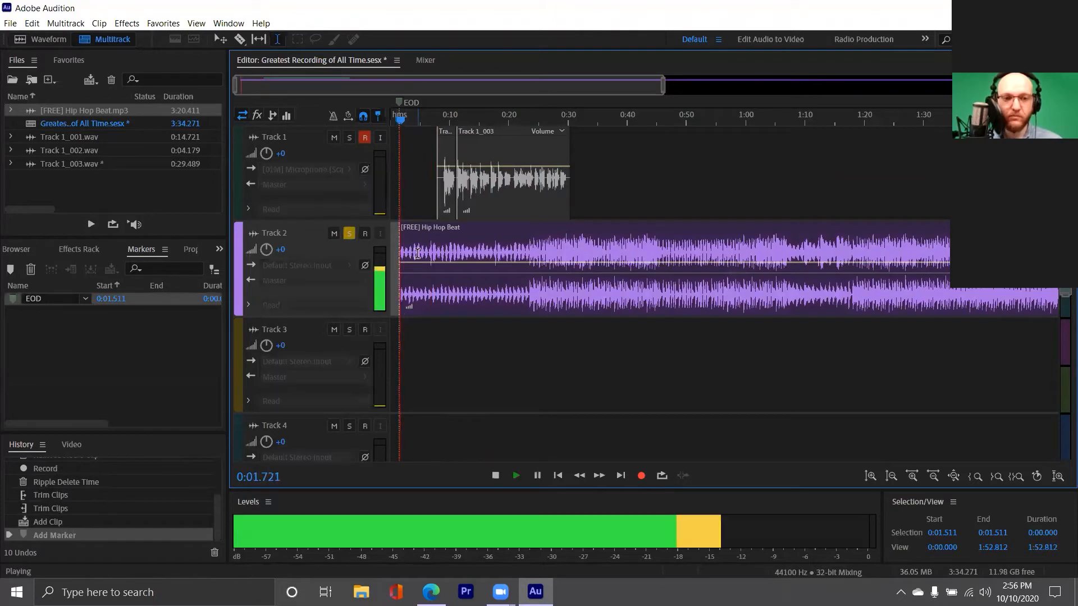
drag(264, 250, 218, 252)
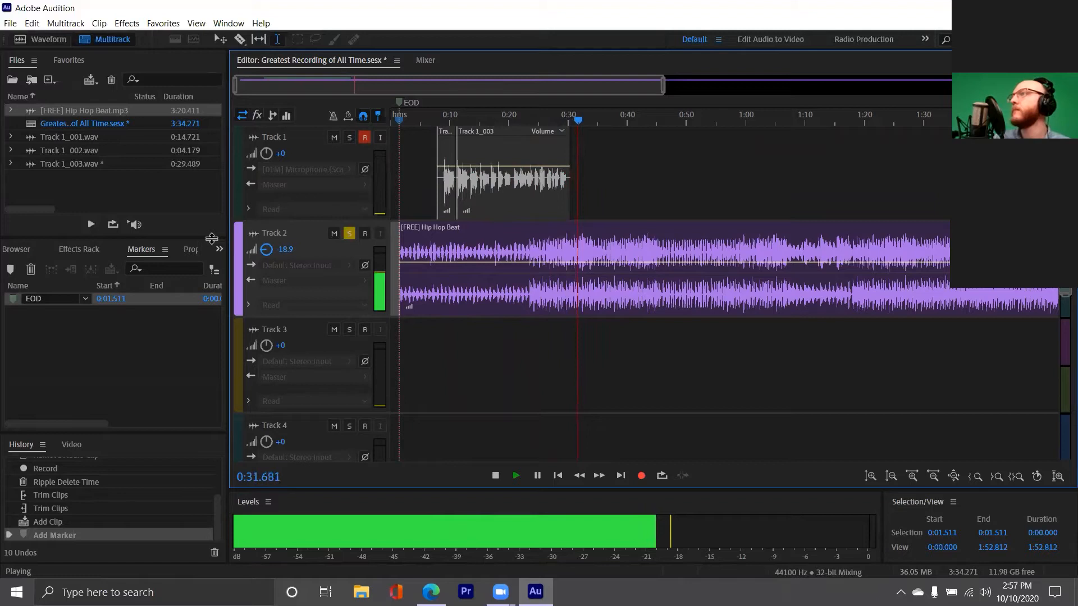
key(space)
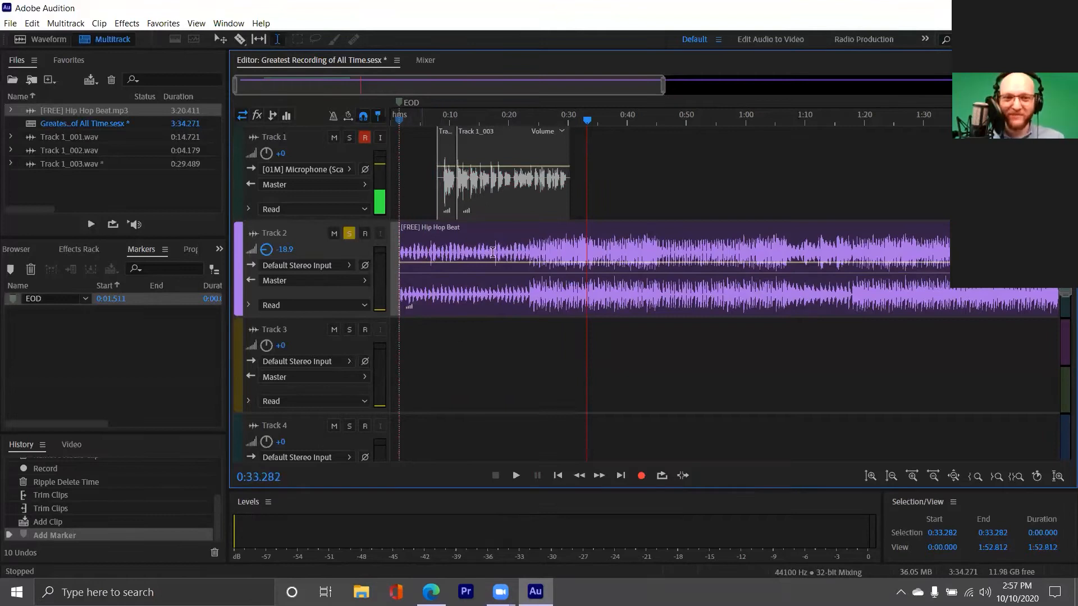
scroll(430, 281, up, 3)
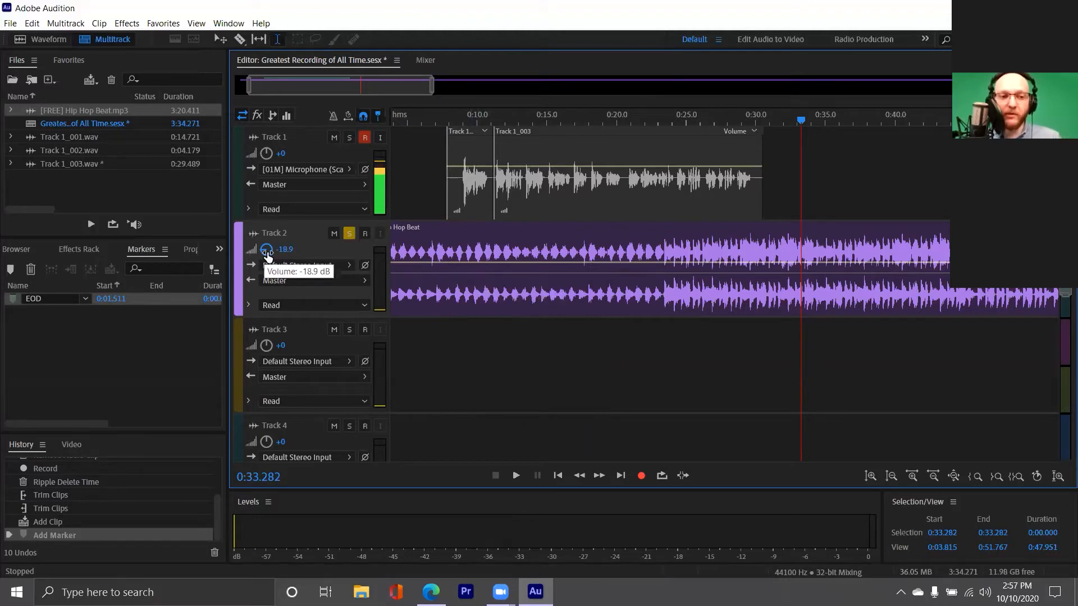
click(486, 262)
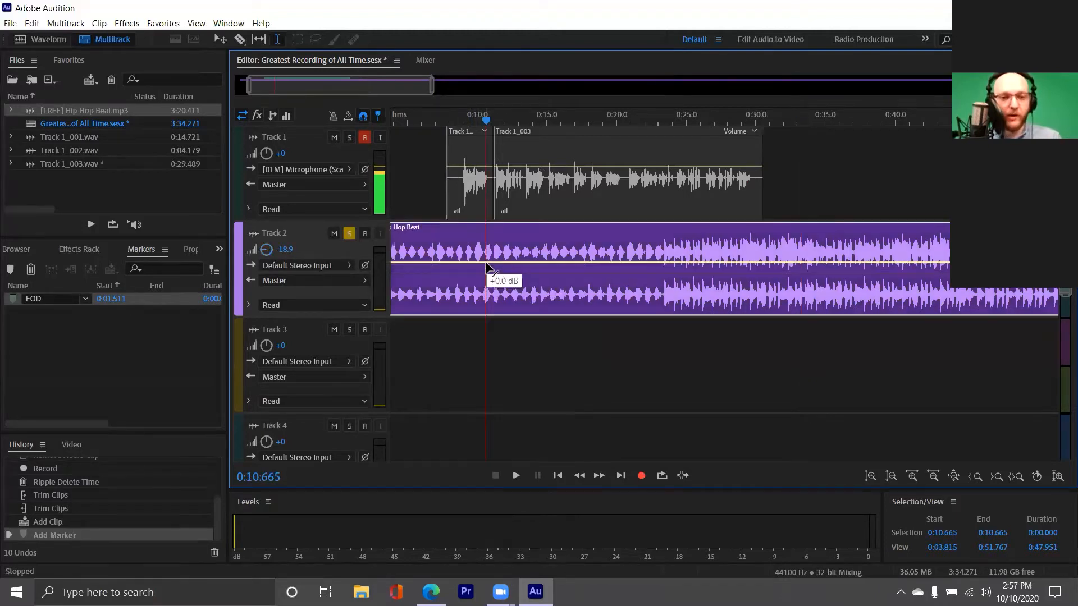
double_click(529, 284)
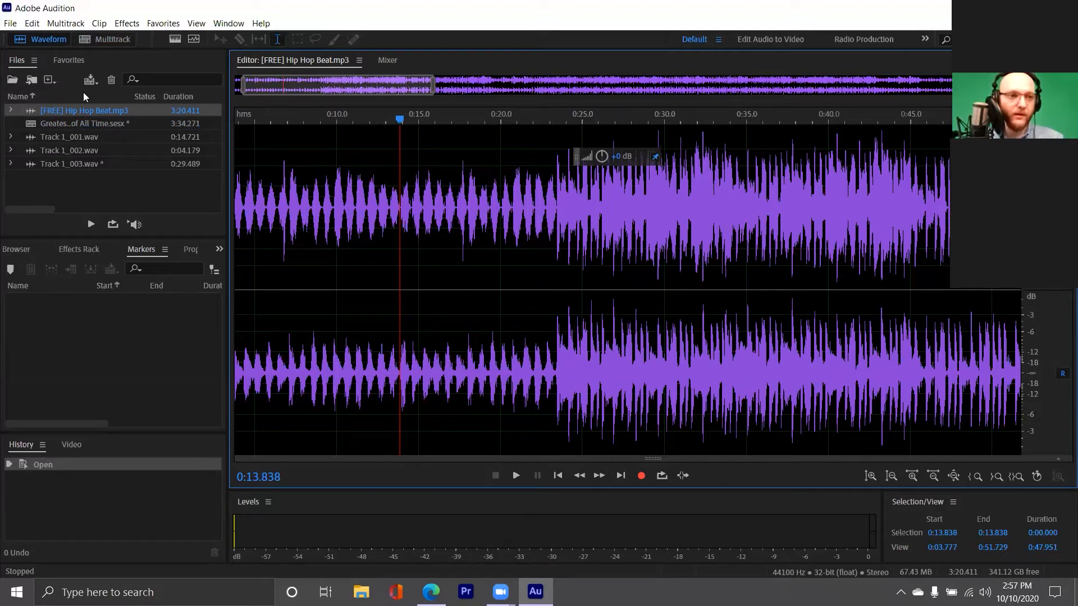
key(0)
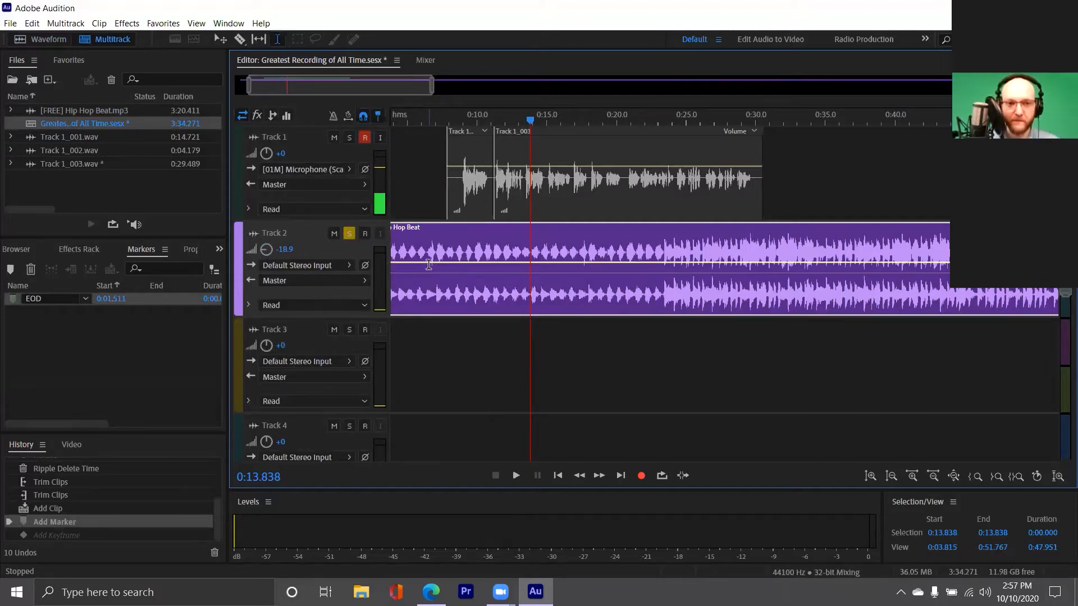
- Trim the start of the hip hop beat clip on Track 2 to about 0:17 on the timeline
scroll(474, 267, down, 3)
scroll(475, 267, up, 2)
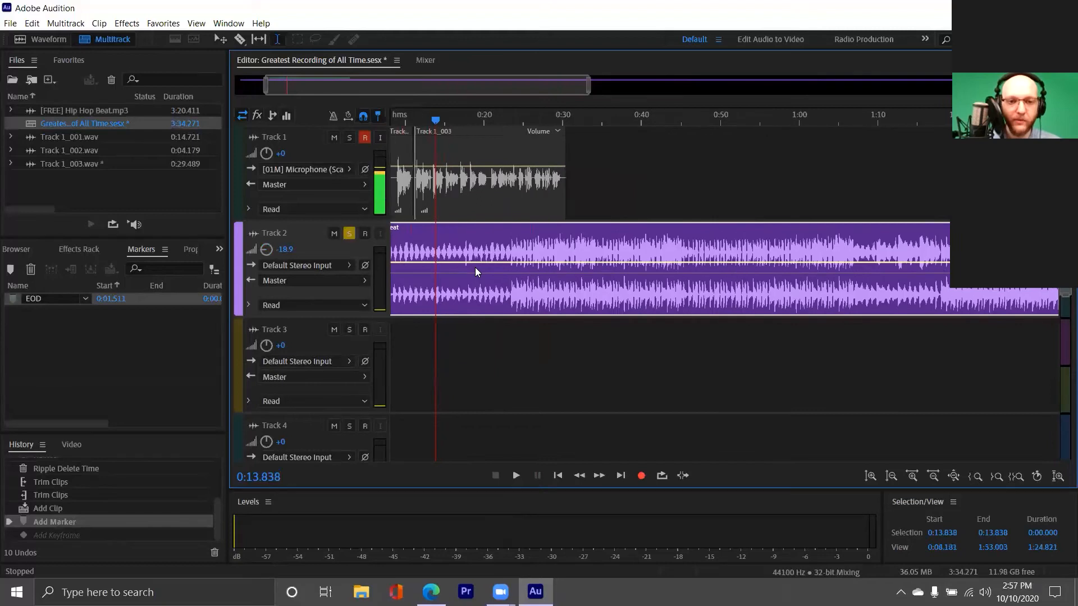
scroll(427, 115, up, 3)
drag(352, 85, 302, 86)
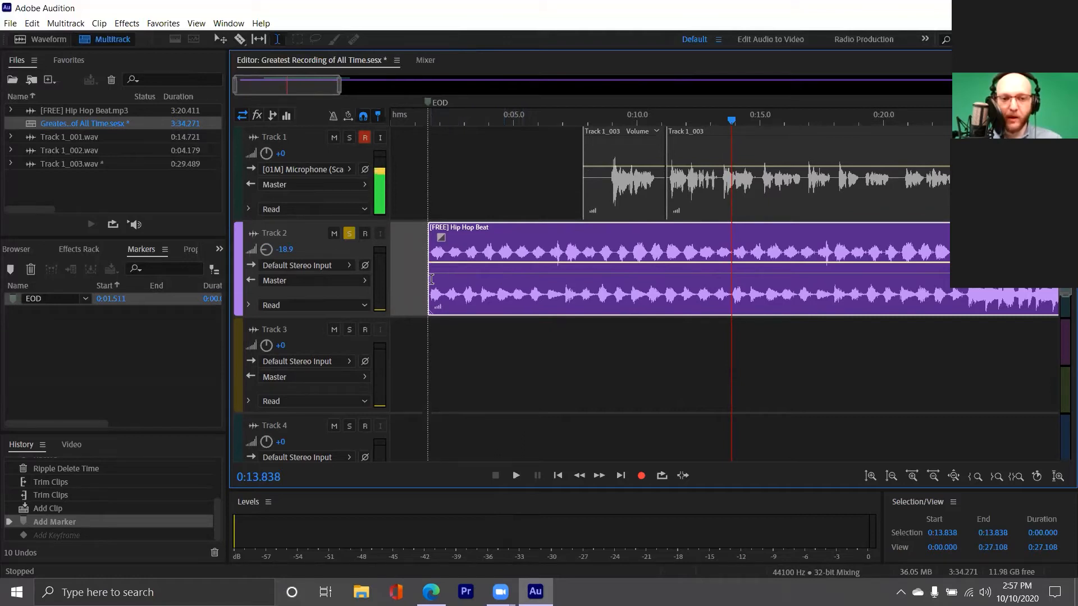
drag(430, 280, 813, 280)
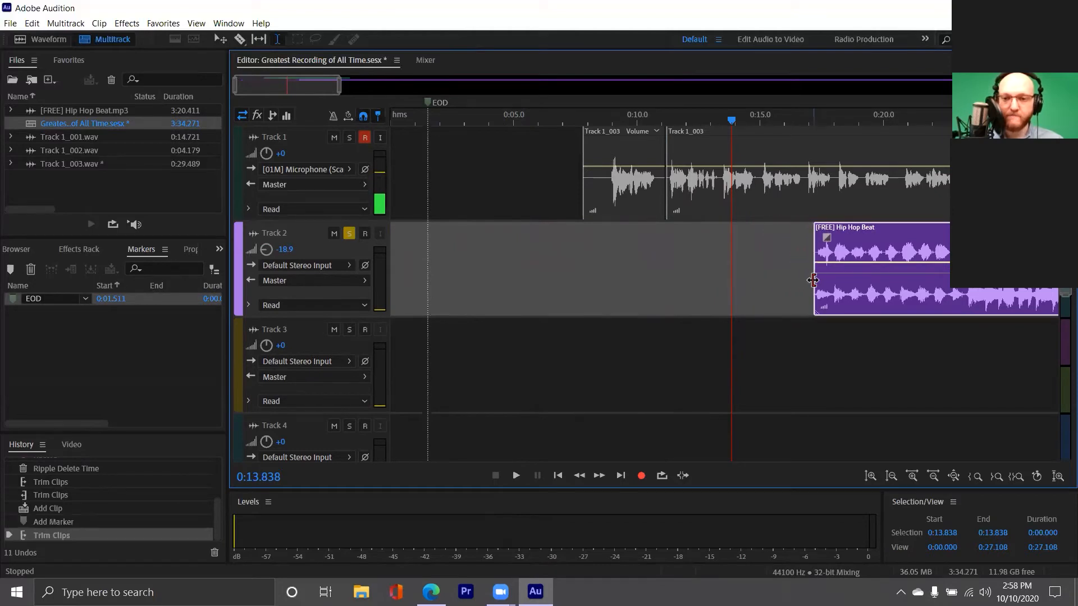
- Trim the end of the hip hop beat clip on Track 2 back to about 1:10 on the timeline
scroll(757, 280, down, 4)
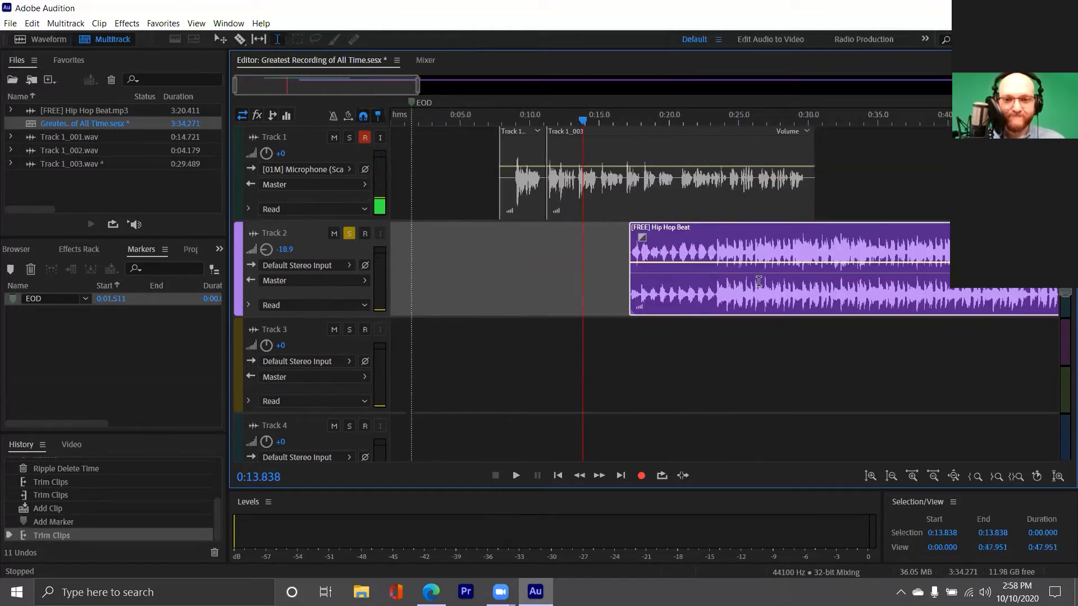
scroll(655, 276, down, 3)
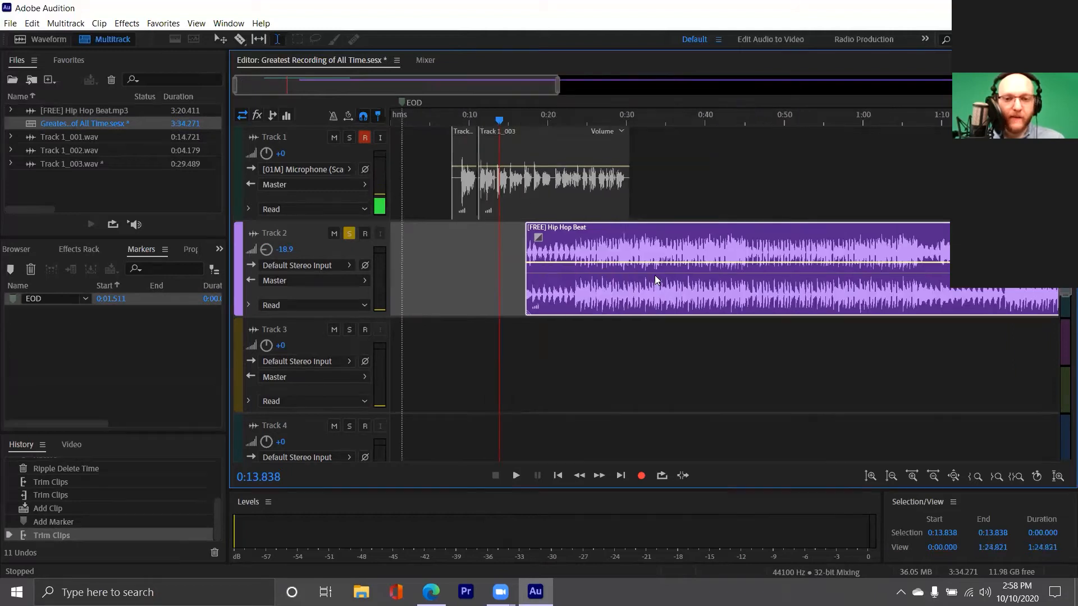
drag(501, 90, 878, 74)
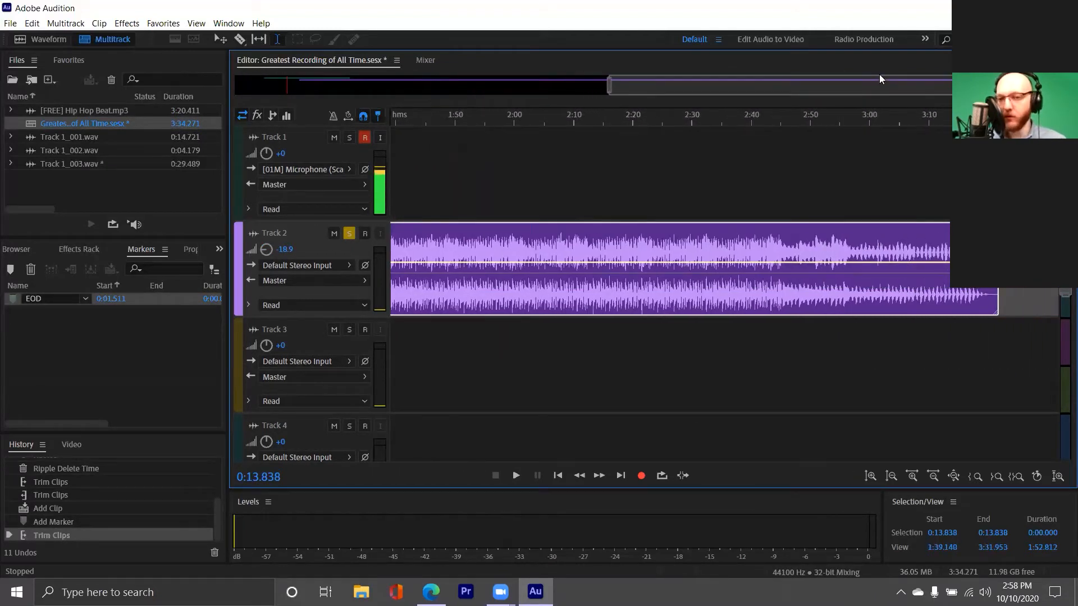
drag(998, 303, 454, 264)
drag(789, 79, 480, 86)
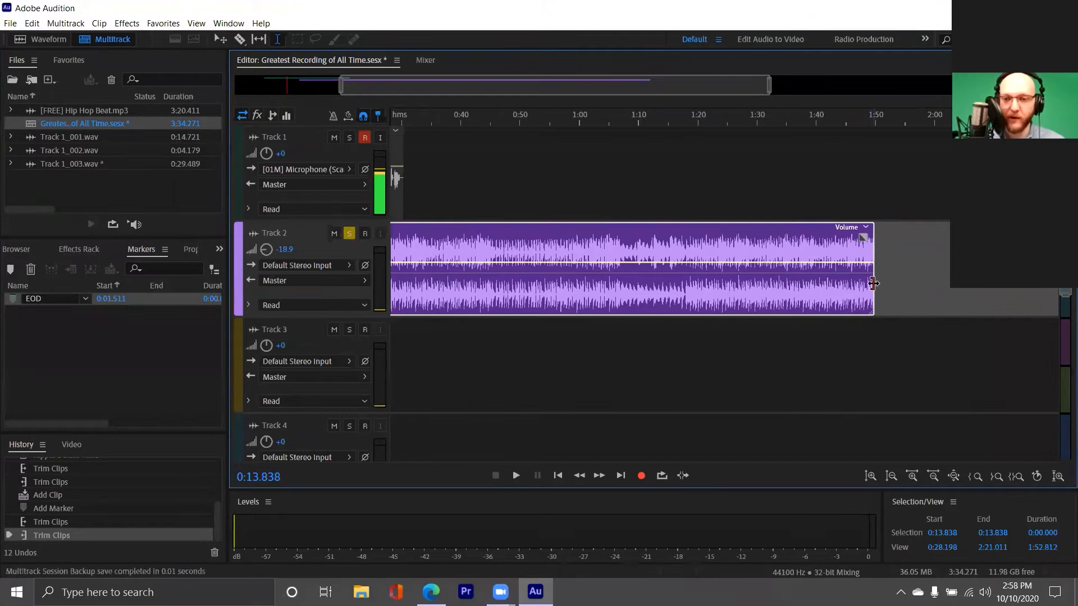
drag(872, 283, 635, 284)
drag(596, 84, 489, 86)
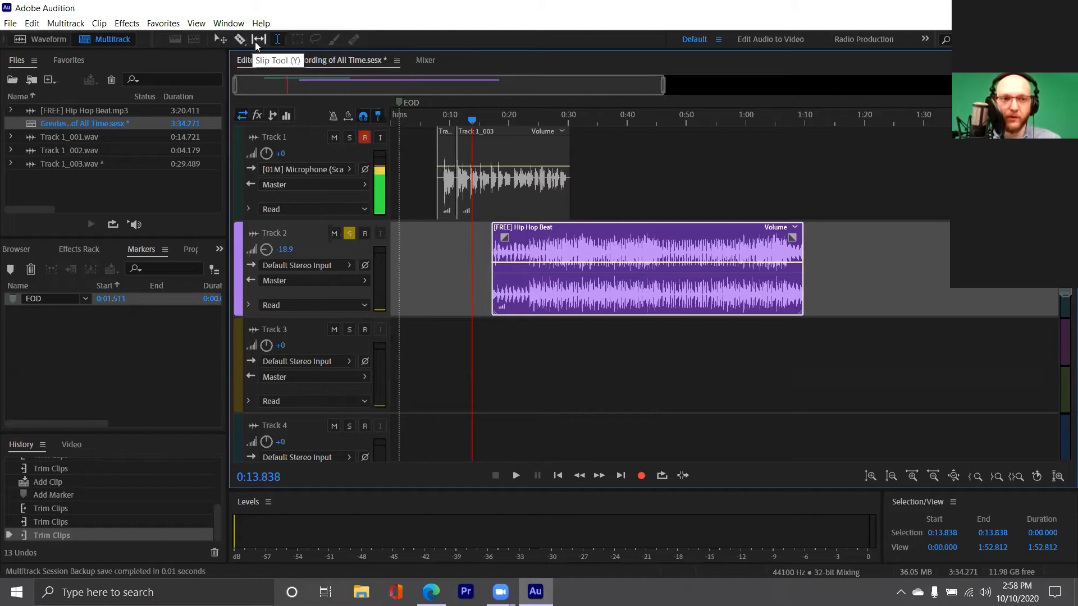
click(280, 42)
drag(774, 185, 836, 182)
click(871, 159)
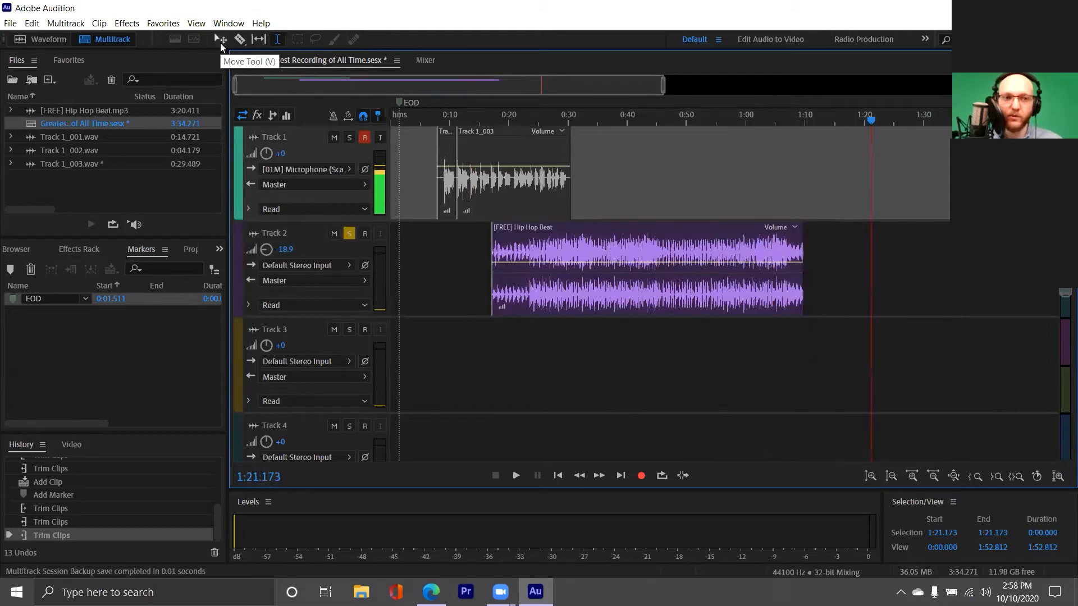
- Move the trimmed beat clip earlier on Track 2 with the Move tool so it starts at the 0:01.511 marker
click(220, 43)
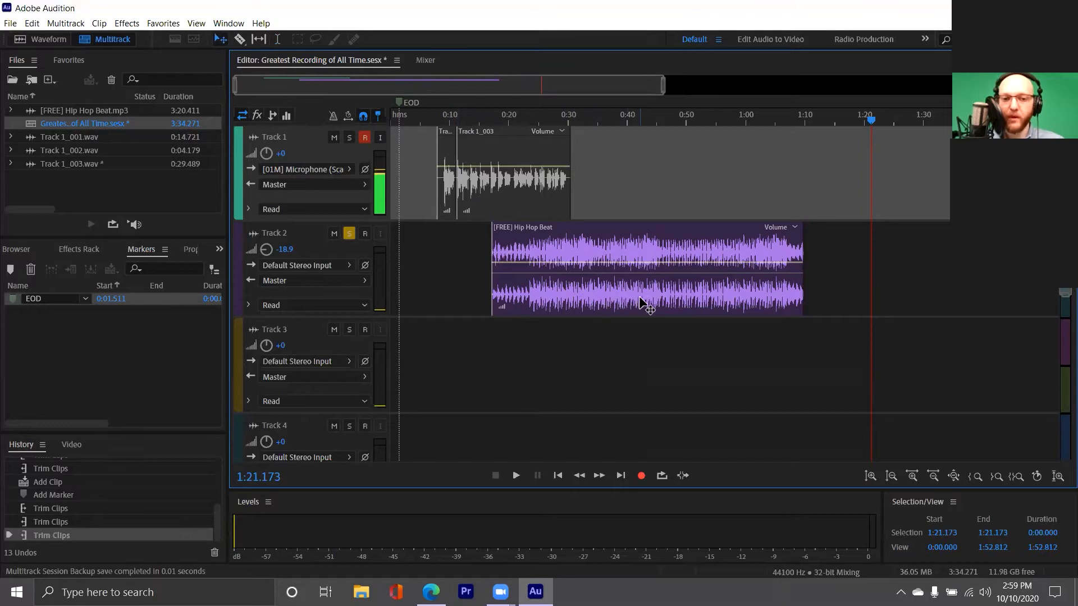
drag(639, 295, 550, 296)
scroll(412, 183, up, 3)
drag(395, 88, 385, 88)
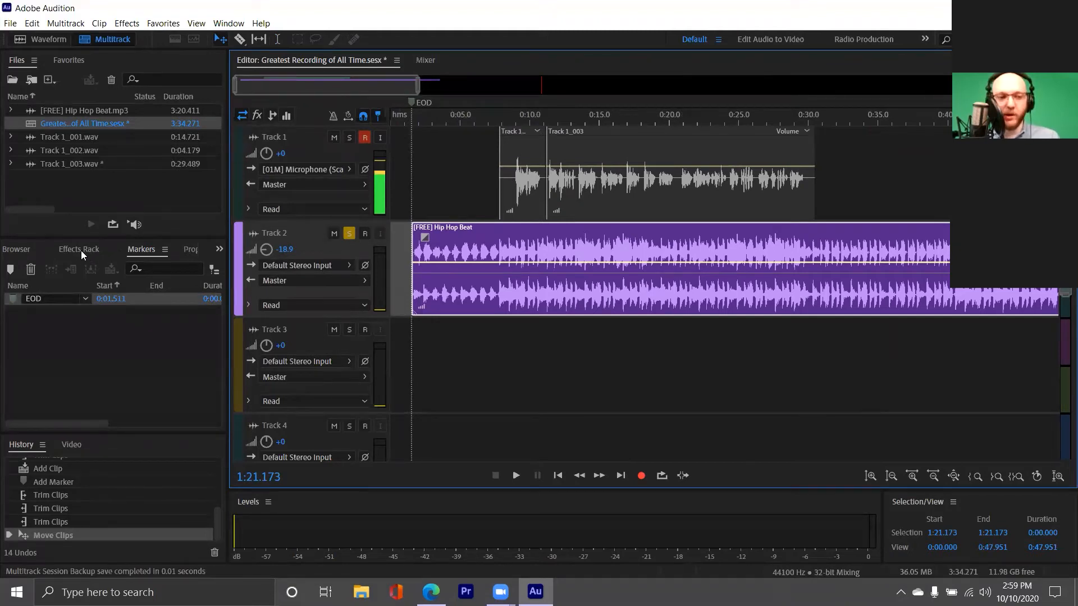
- Delete all markers from the session
right_click(106, 304)
right_click(55, 357)
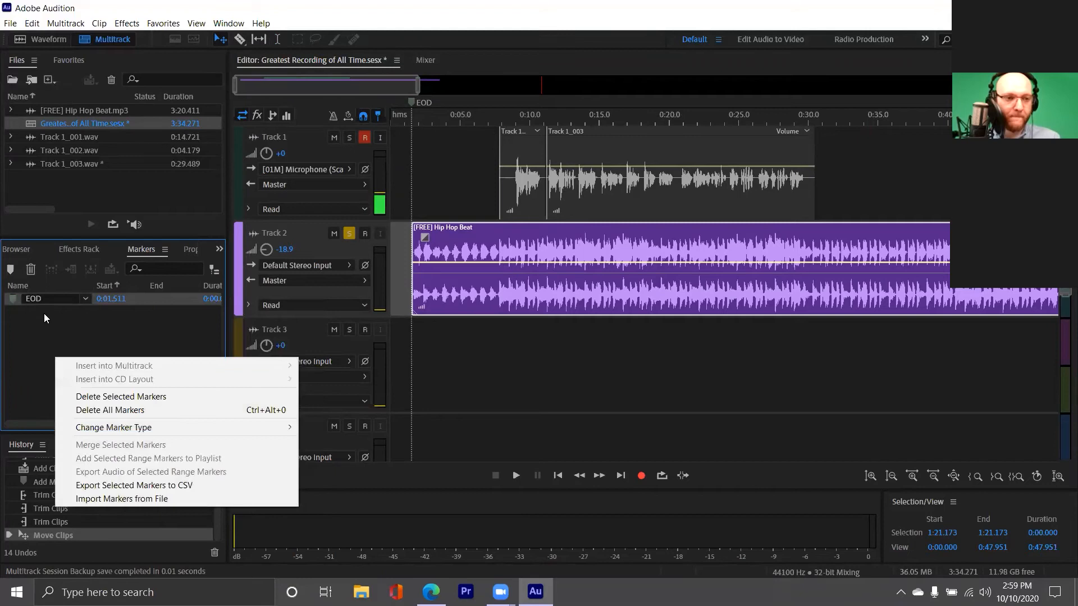
right_click(40, 301)
mouse_move(88, 375)
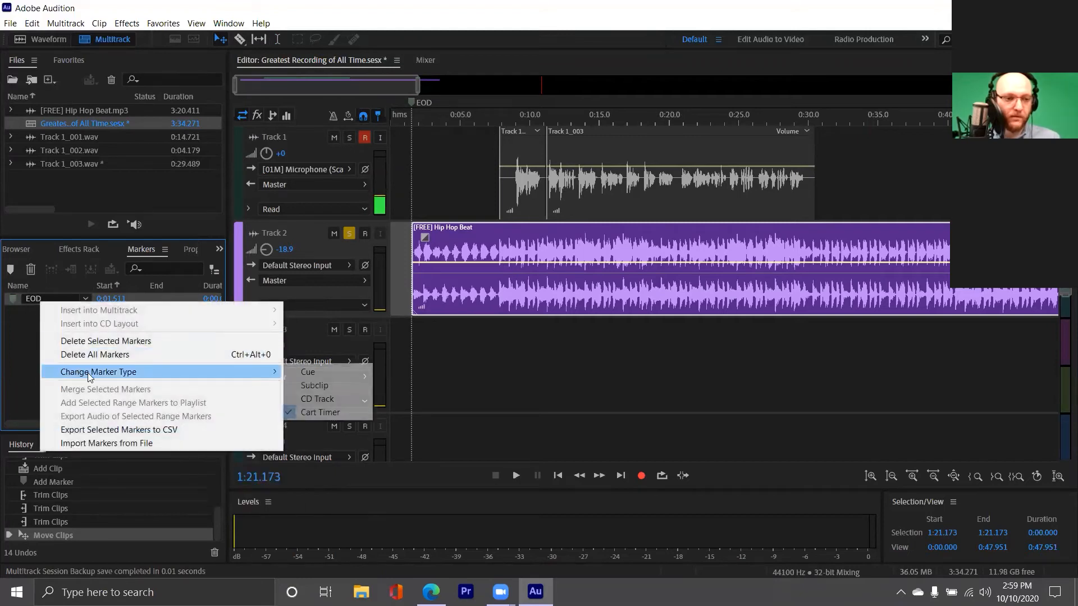
click(134, 354)
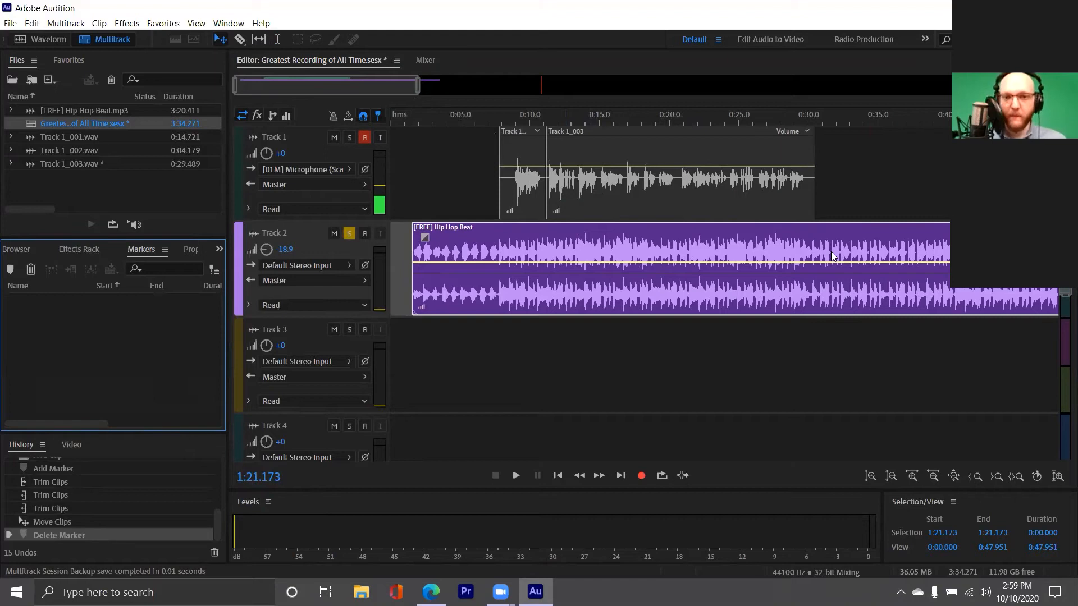
- Turn off solo on Track 2 and place the playhead at the start of the beat clip, 0:01.511
click(408, 189)
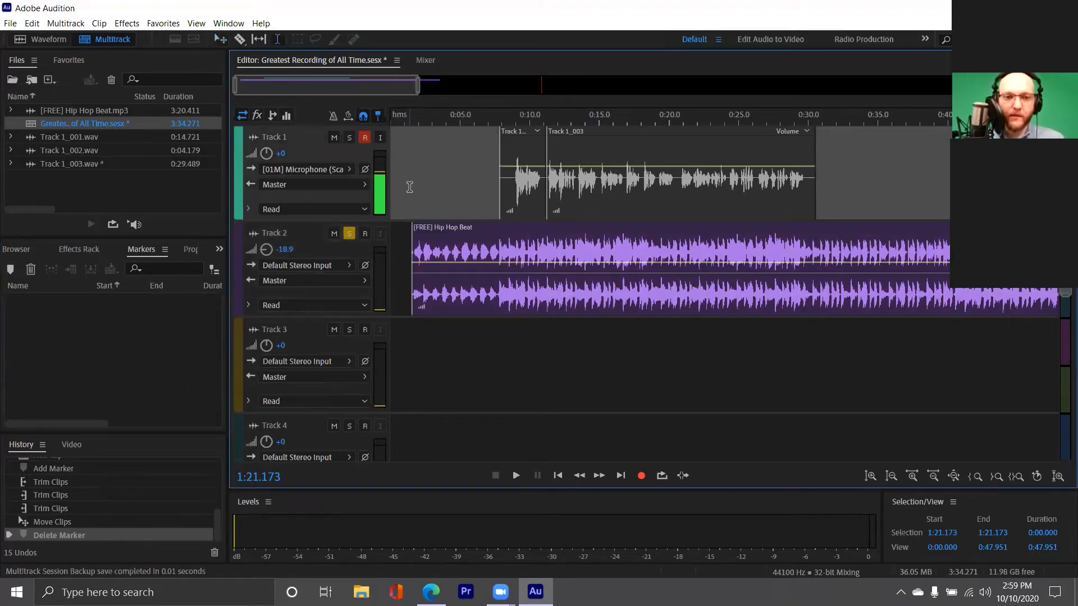
click(348, 235)
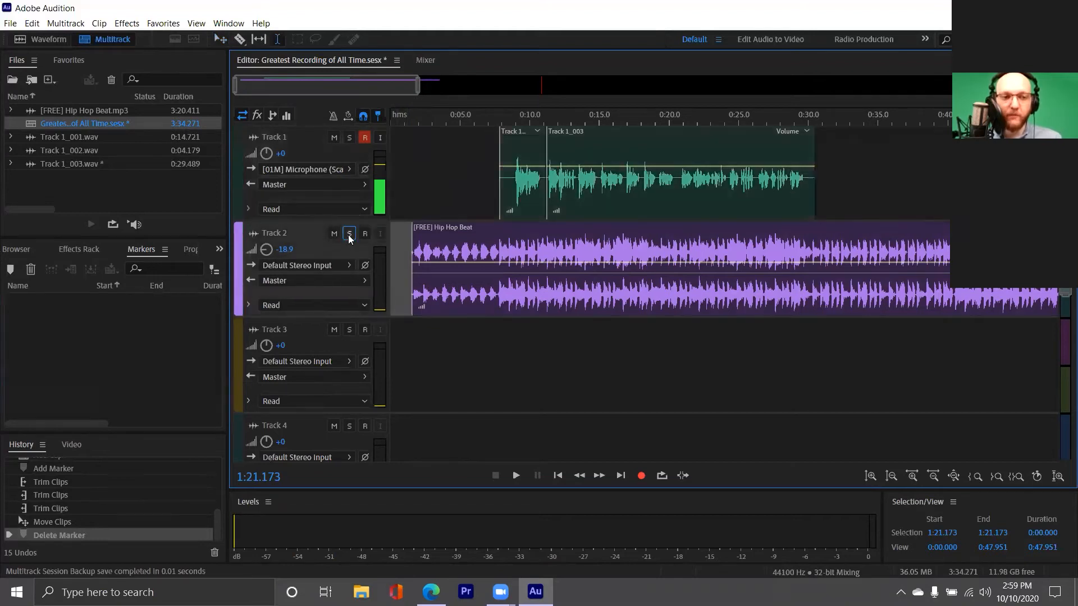
click(411, 188)
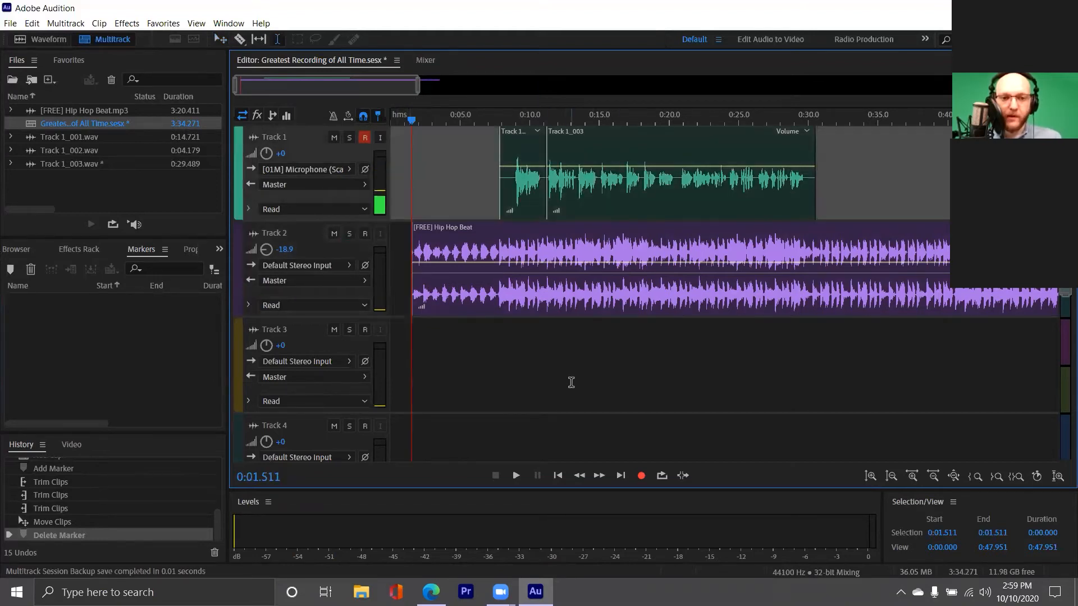
- Play both tracks together and lower Track 1's volume to -1.8 during playback, stopping just after the voice clips end
key(space)
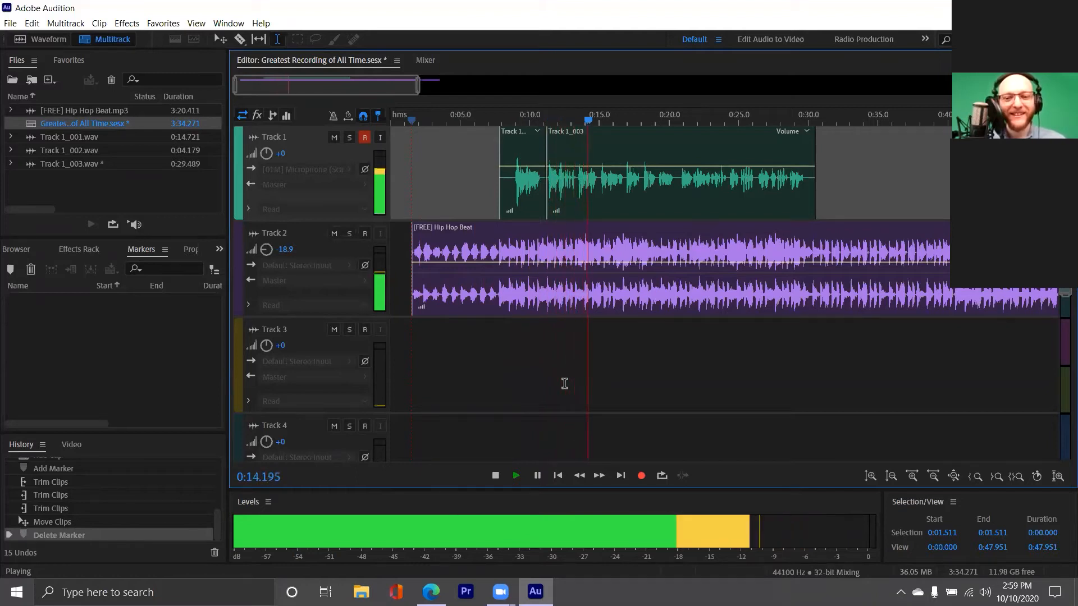
drag(273, 151, 272, 158)
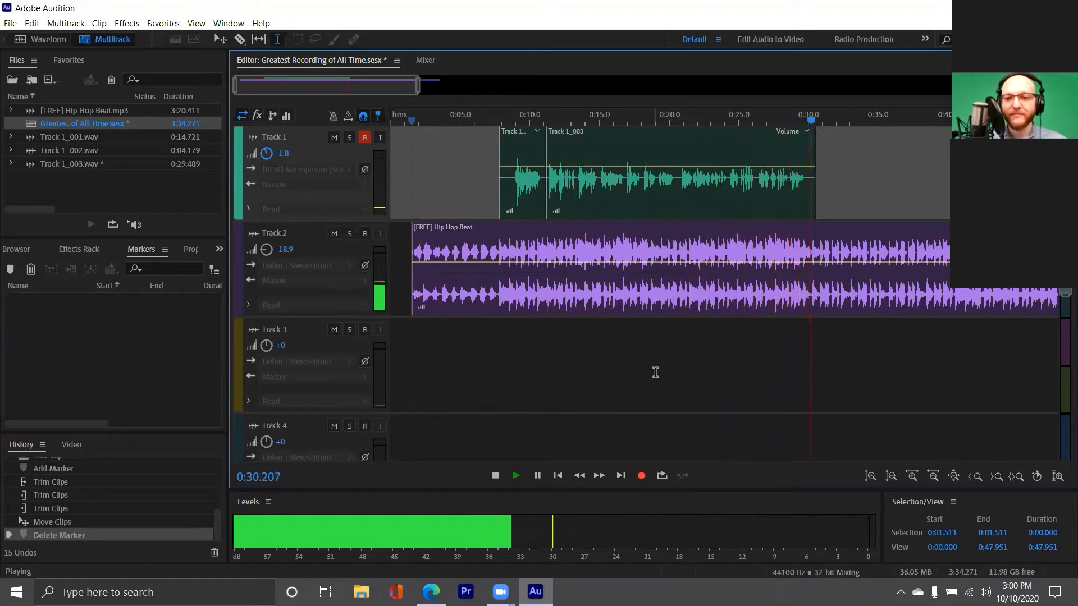
key(space)
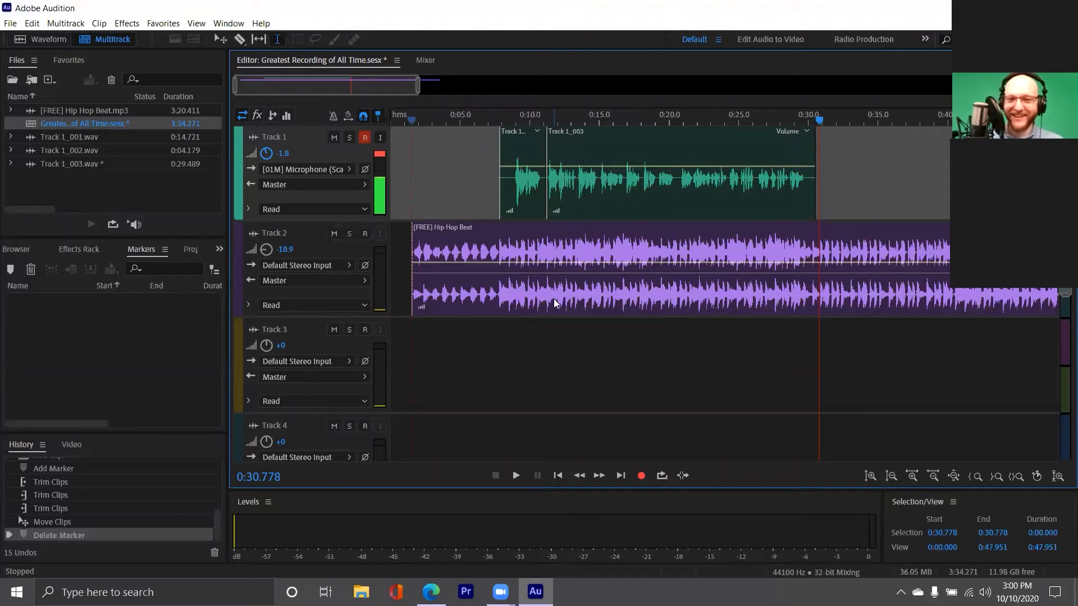
- Trim the end of the hip hop beat clip on Track 2 back to about 0:38 on the timeline
scroll(552, 298, down, 3)
scroll(553, 297, left, 3)
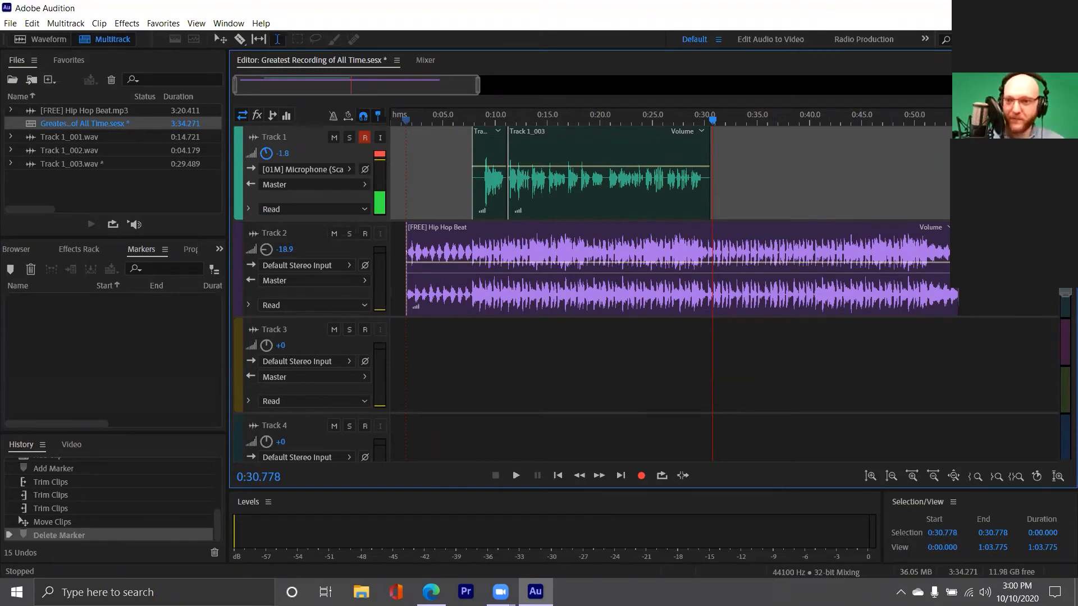
drag(956, 264, 788, 264)
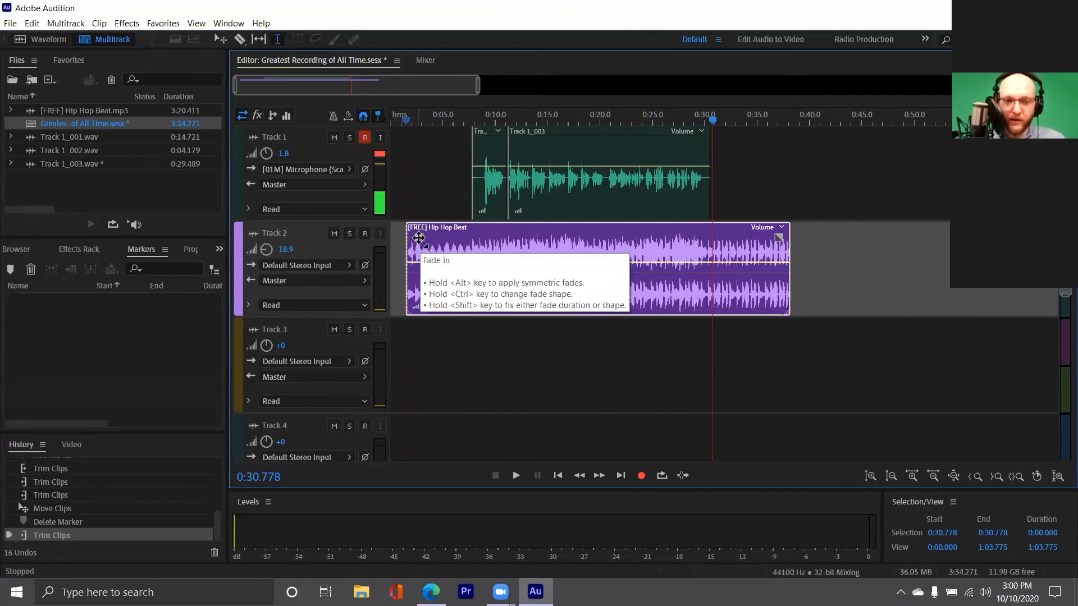
- Add a fade-in of about 7 seconds and a linear fade-out of about 8 seconds (linear value 0) to the hip hop beat clip
drag(418, 238, 492, 248)
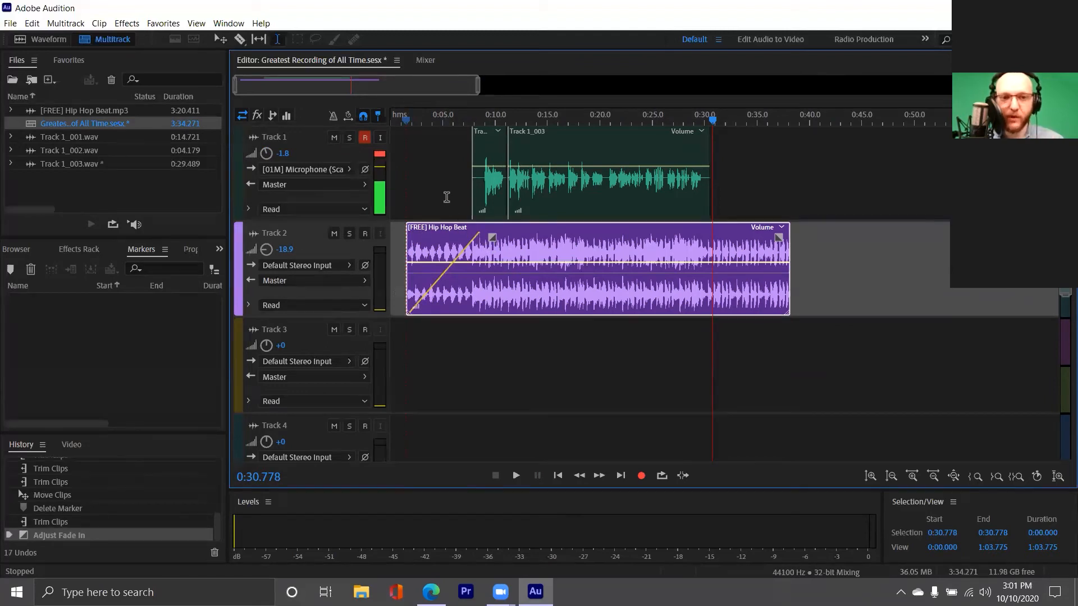
drag(778, 237, 690, 269)
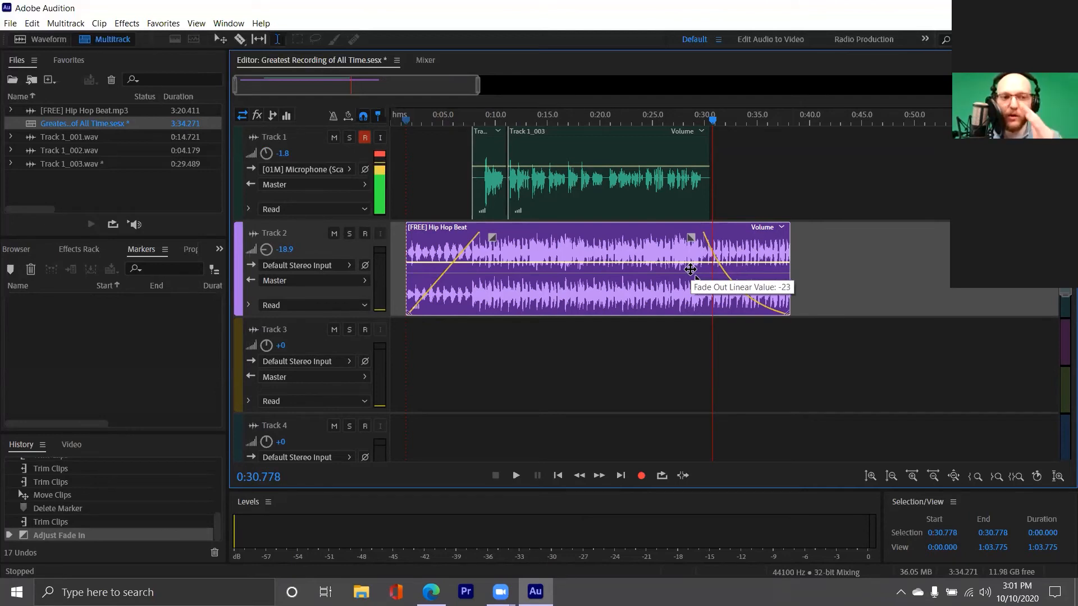
drag(690, 270, 692, 242)
drag(692, 242, 688, 253)
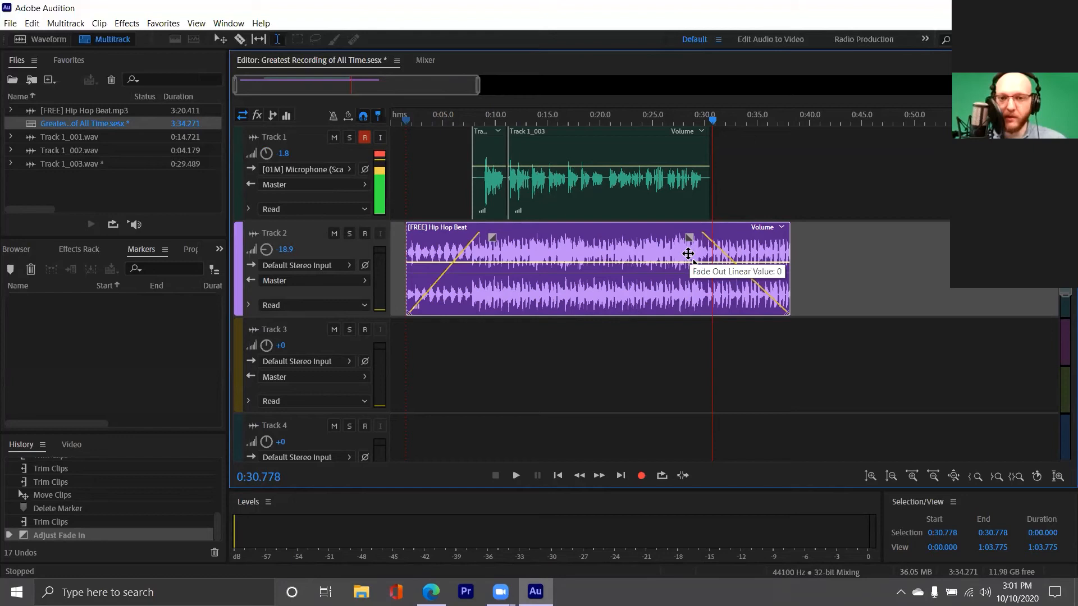
drag(690, 253, 692, 252)
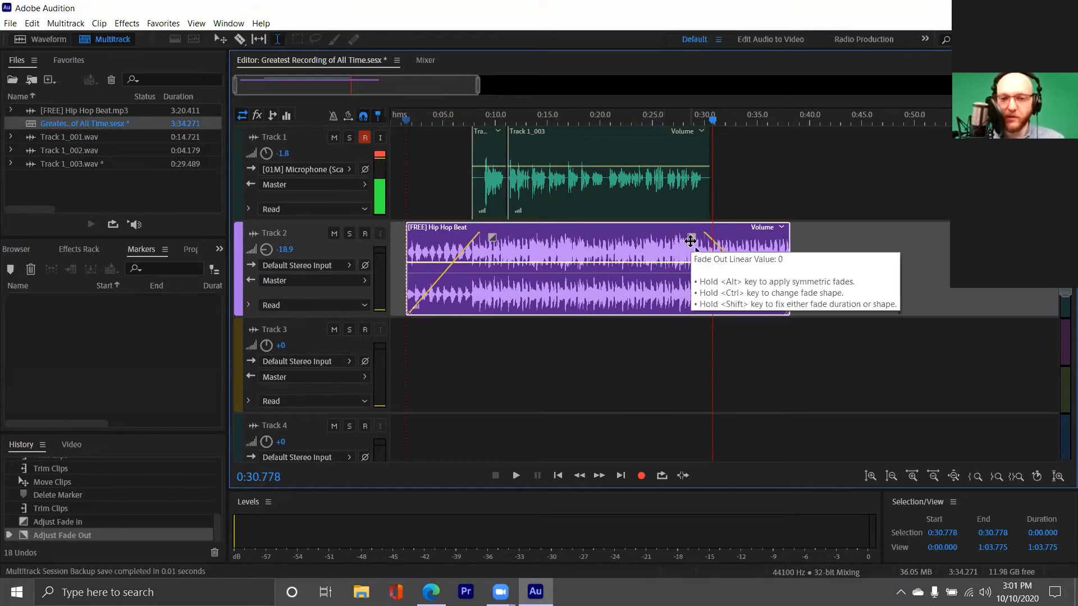
click(674, 268)
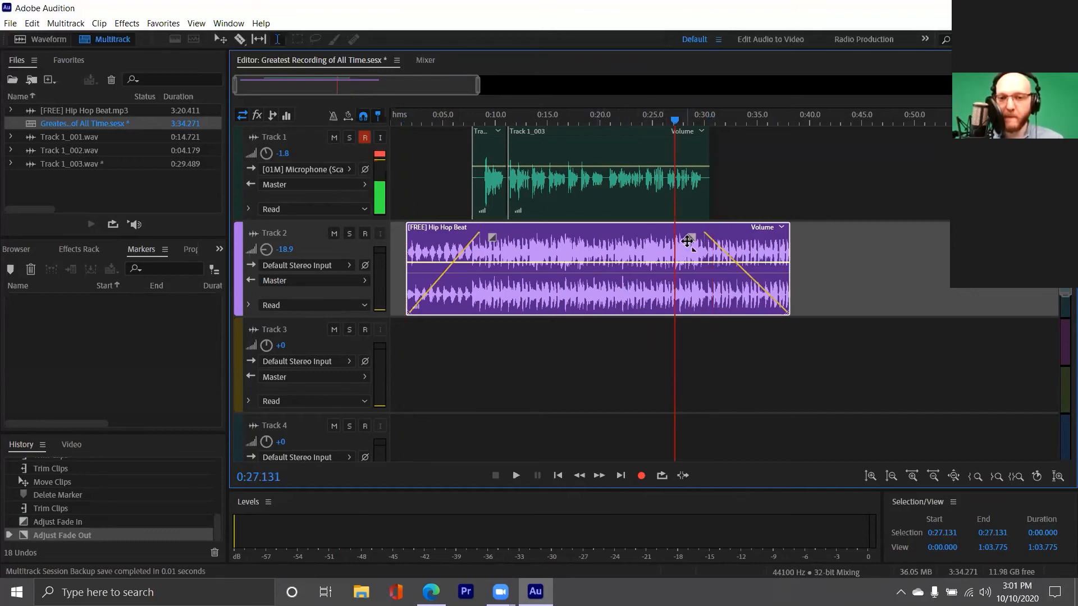
drag(691, 240, 695, 239)
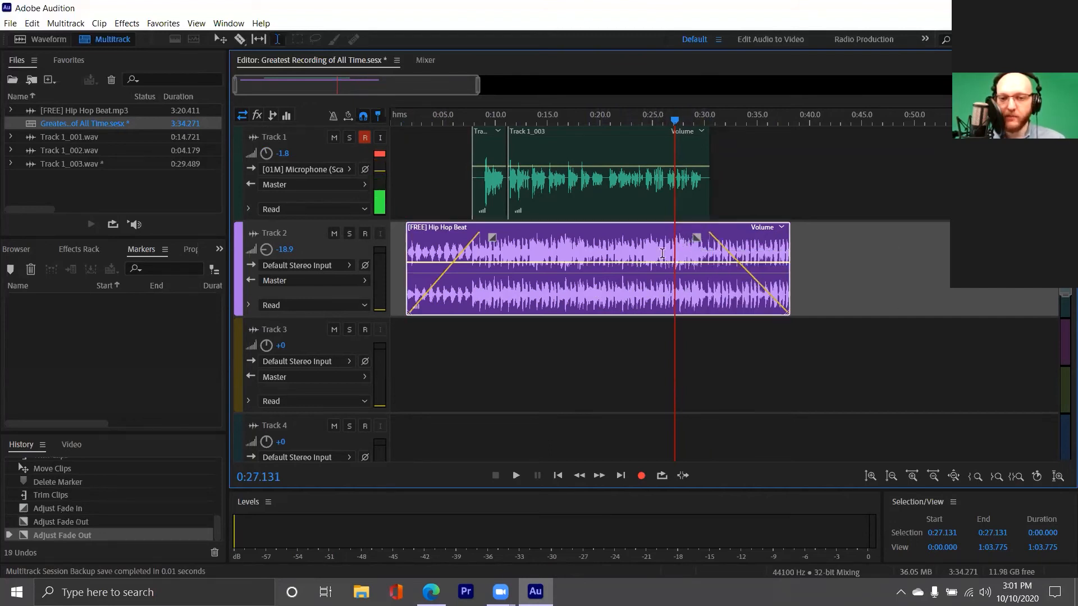
- Play the mix from 0:01.511 through the end of the beat clip to check the fades under the voice
click(406, 168)
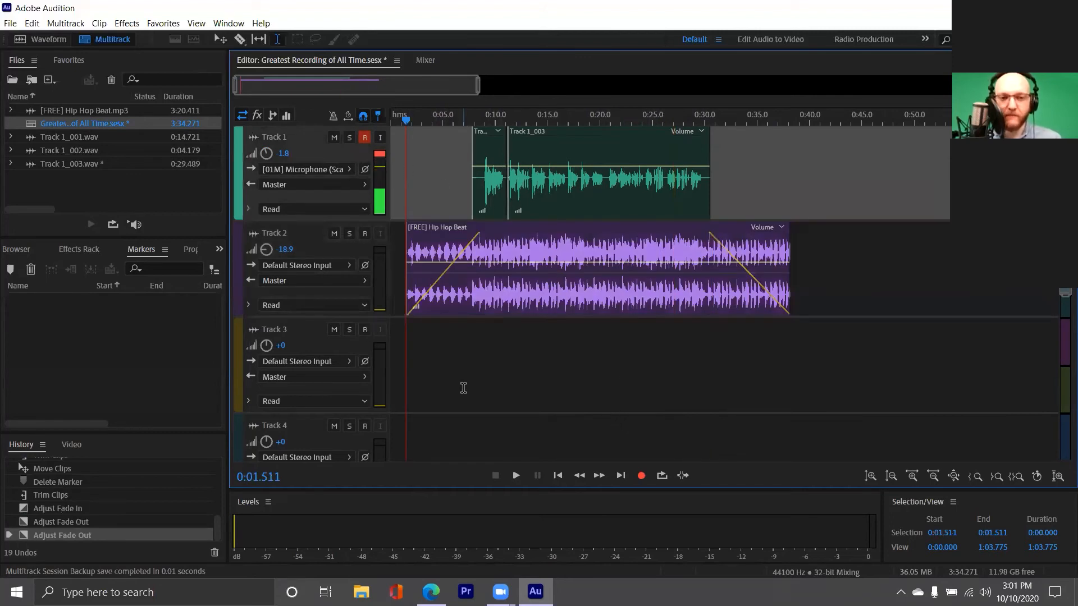
key(space)
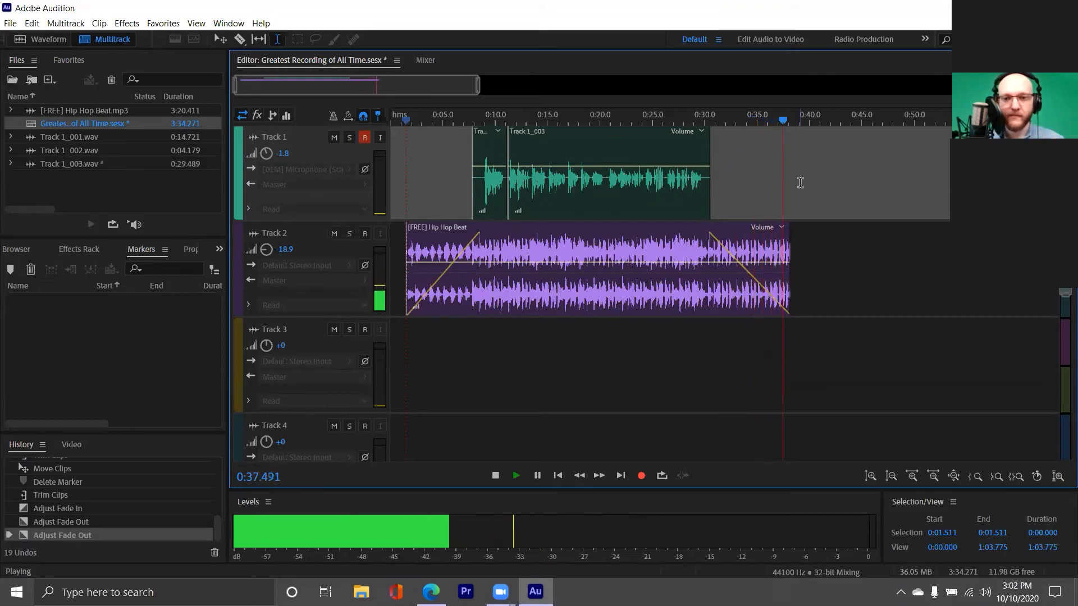
key(space)
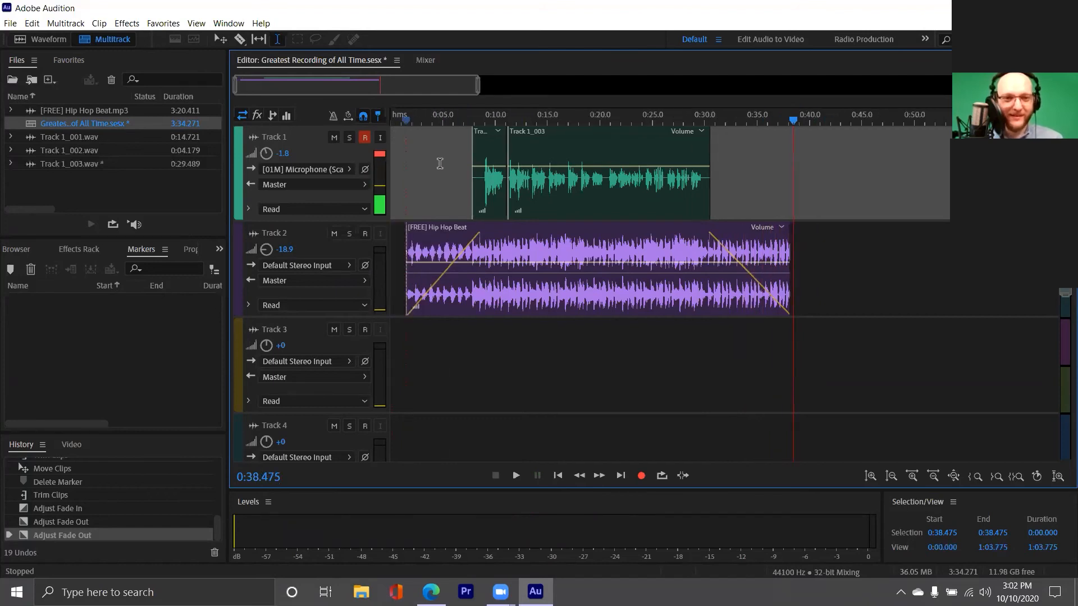
- Return the playhead to the start of the hip hop beat clip at 0:01.511
drag(470, 80, 416, 83)
click(402, 185)
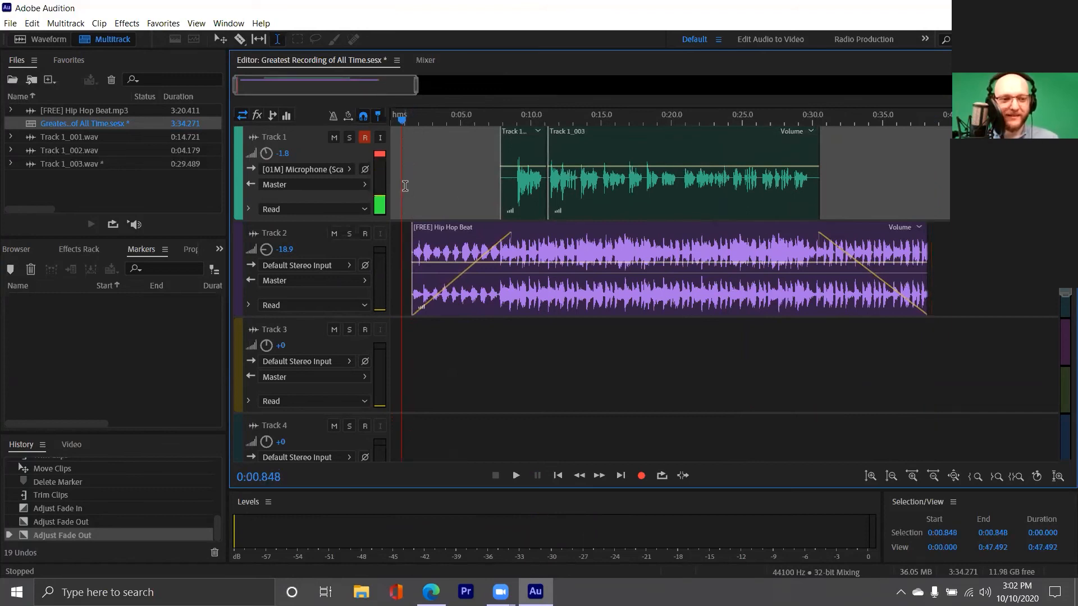
click(412, 186)
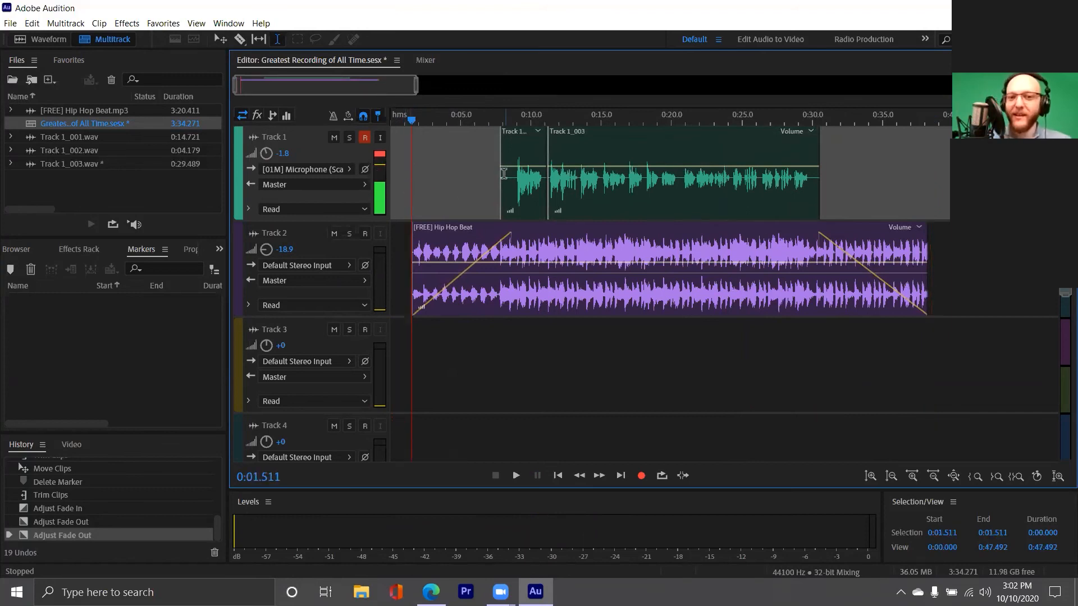